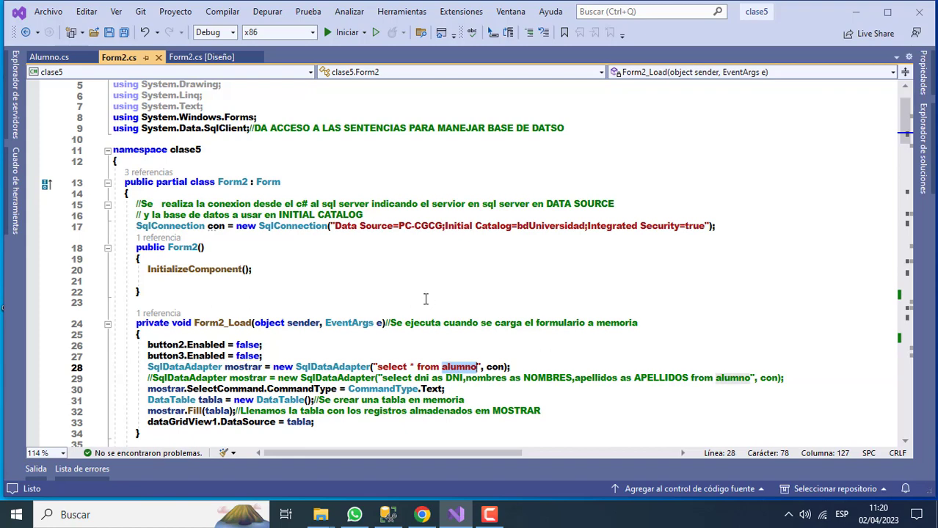
Build and run the clase5 project so Form2 opens with its one-record grid, then minimize it
click(425, 300)
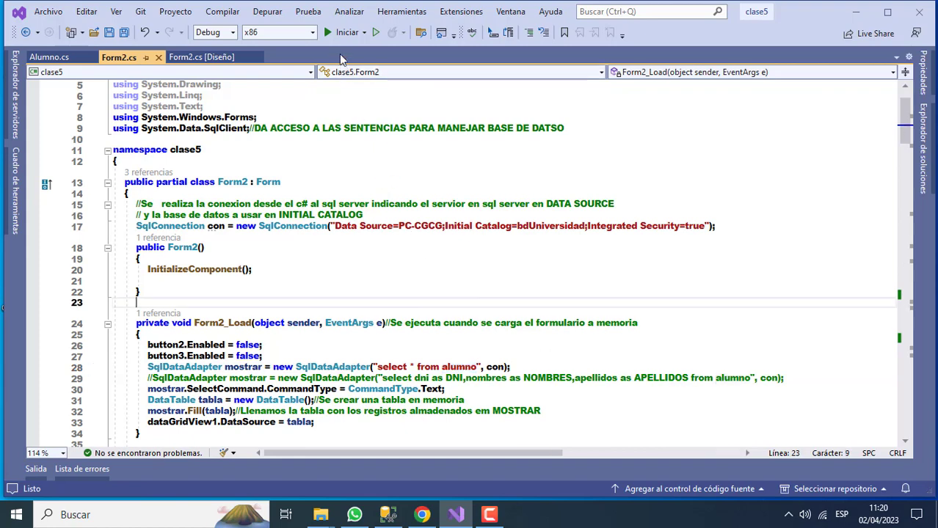
click(338, 39)
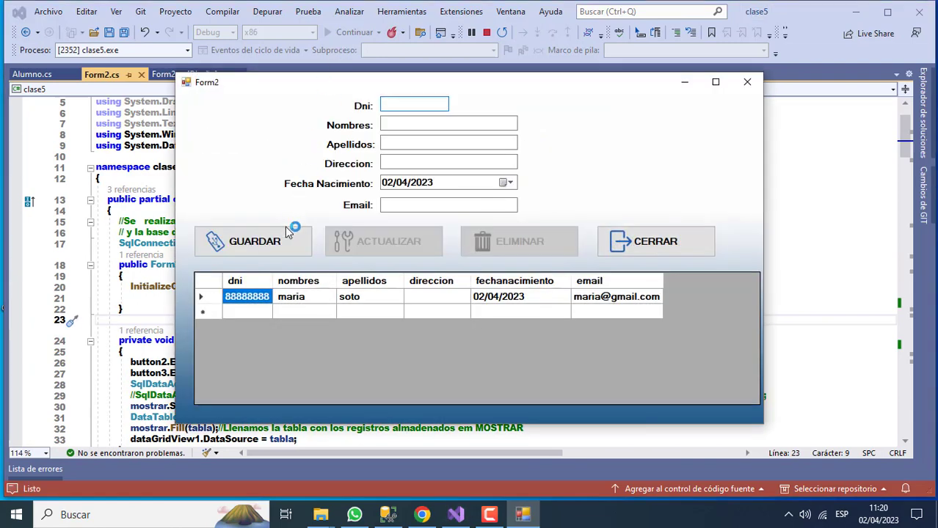
click(684, 82)
Open bdUniversidad's dbo.alumno table with Edit Top 200 Rows in SSMS and select its row
click(388, 514)
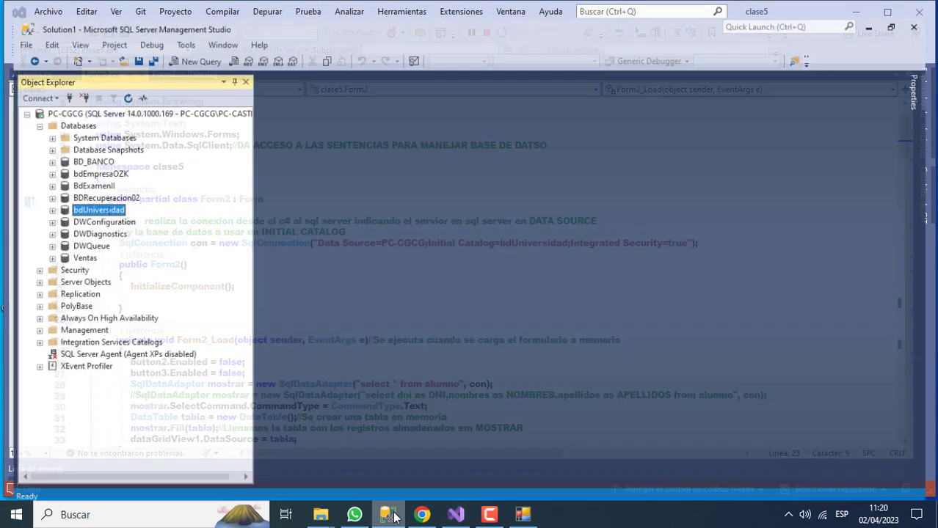
click(41, 198)
click(112, 287)
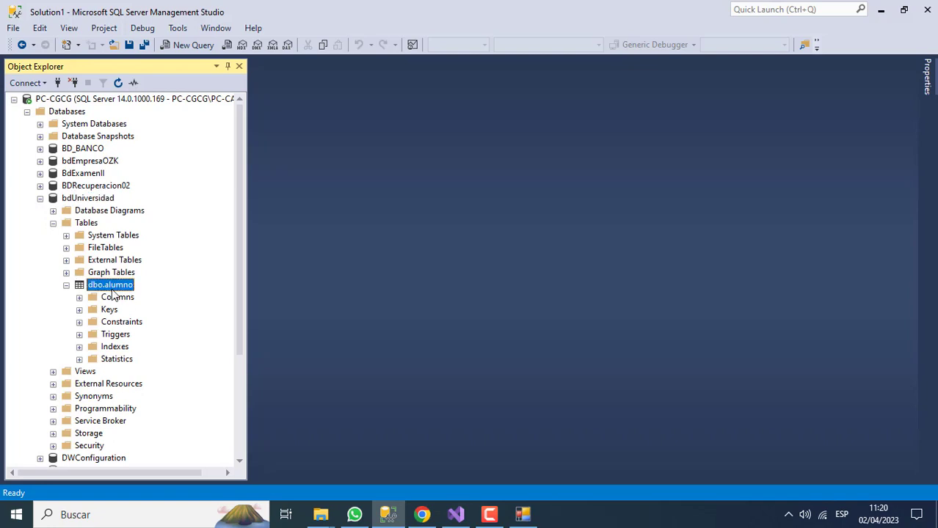
right_click(112, 292)
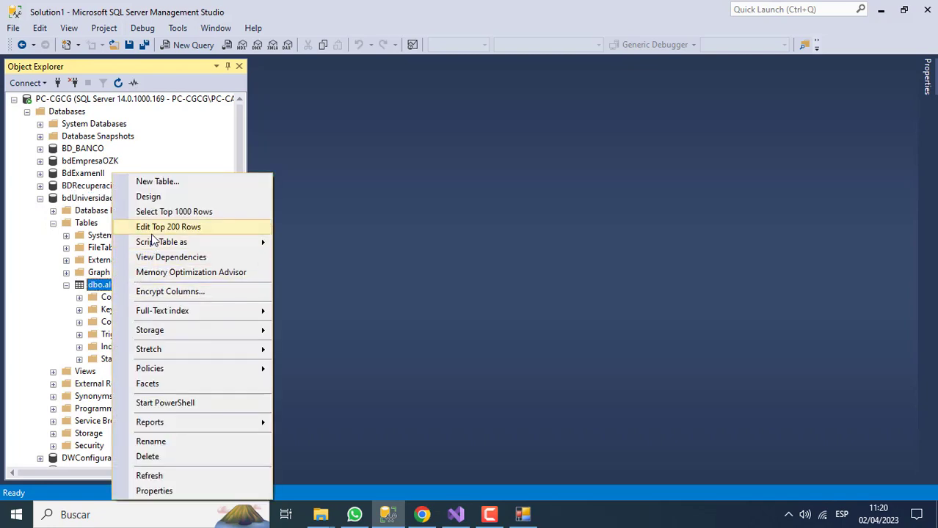
click(153, 227)
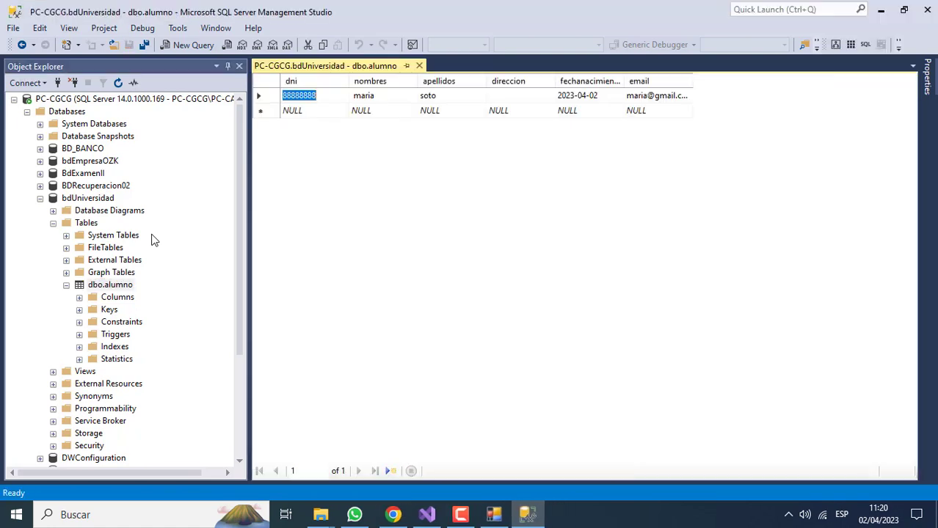
click(274, 98)
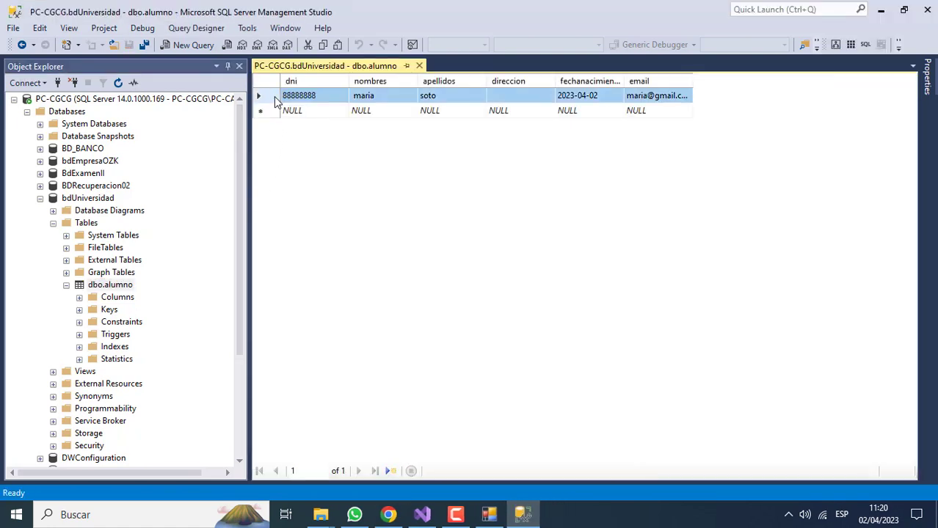
Try saving a student with DNI 88888888 and dismiss the 'El dni ya existe' error
click(489, 514)
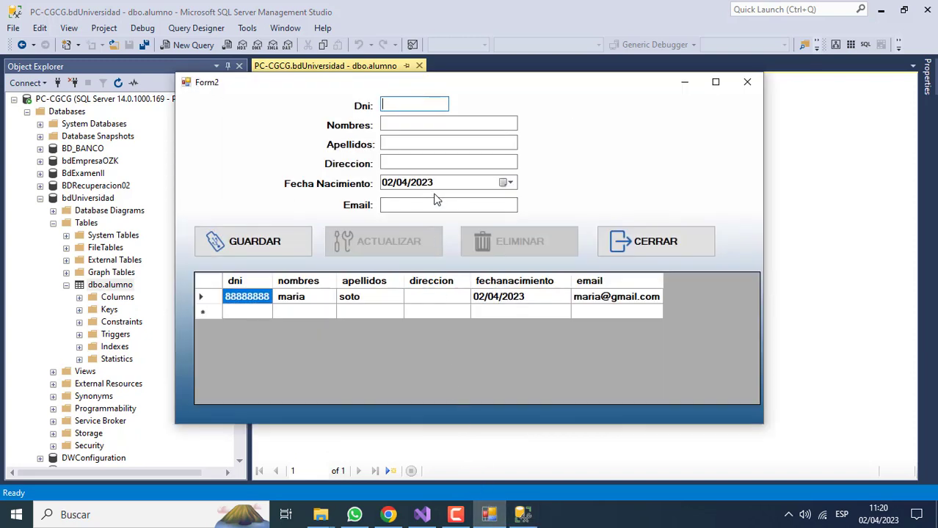
text(88888888)
click(423, 125)
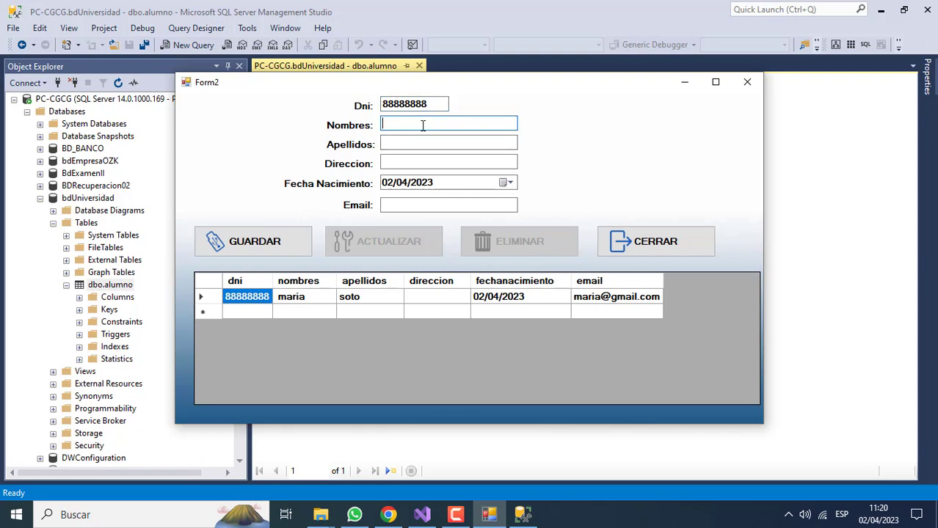
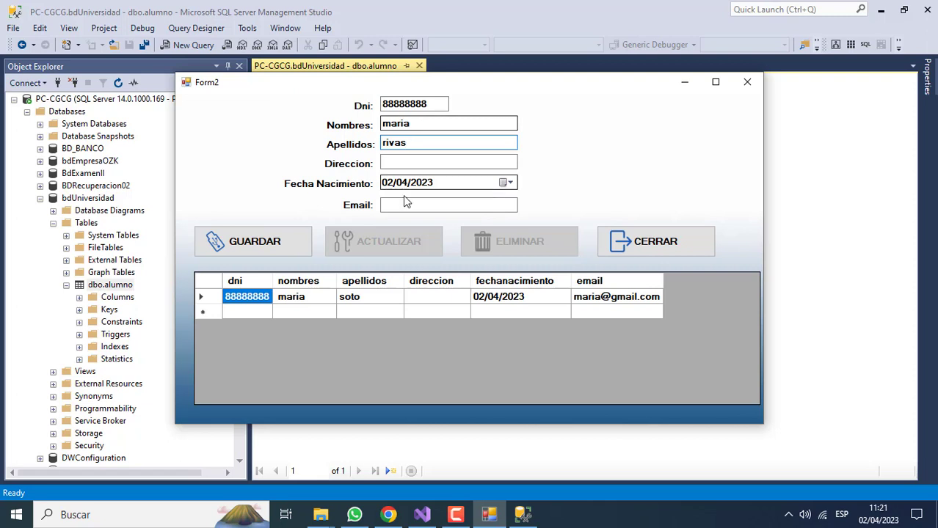
click(273, 242)
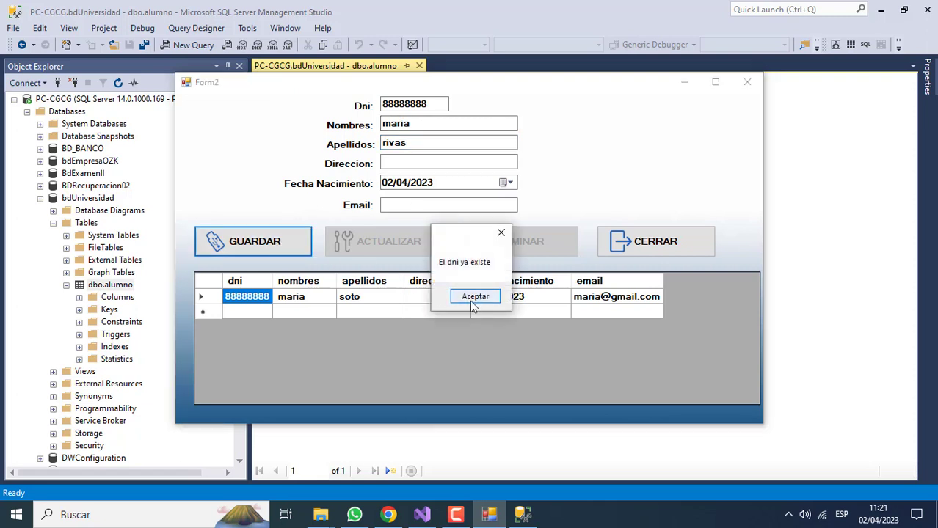
click(474, 296)
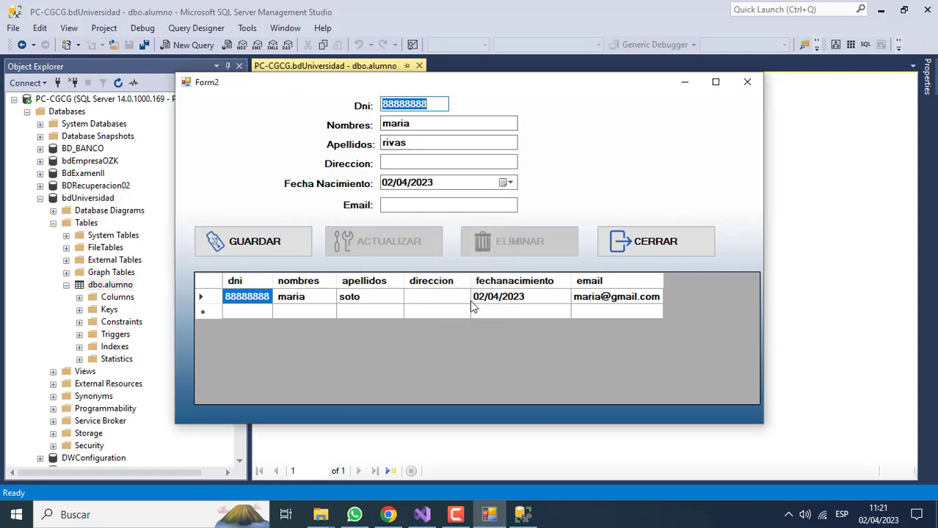
Change the DNI to 99999999 and save the student successfully
text(99999999)
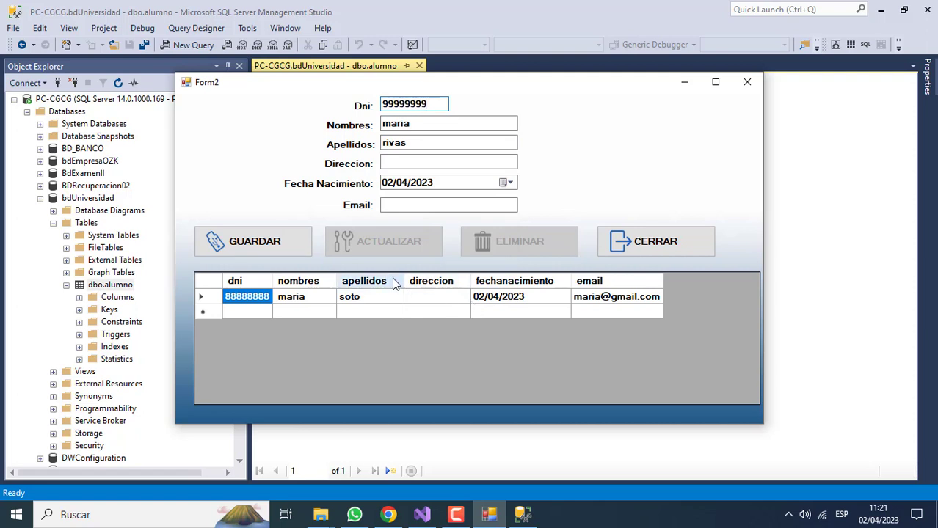
click(293, 252)
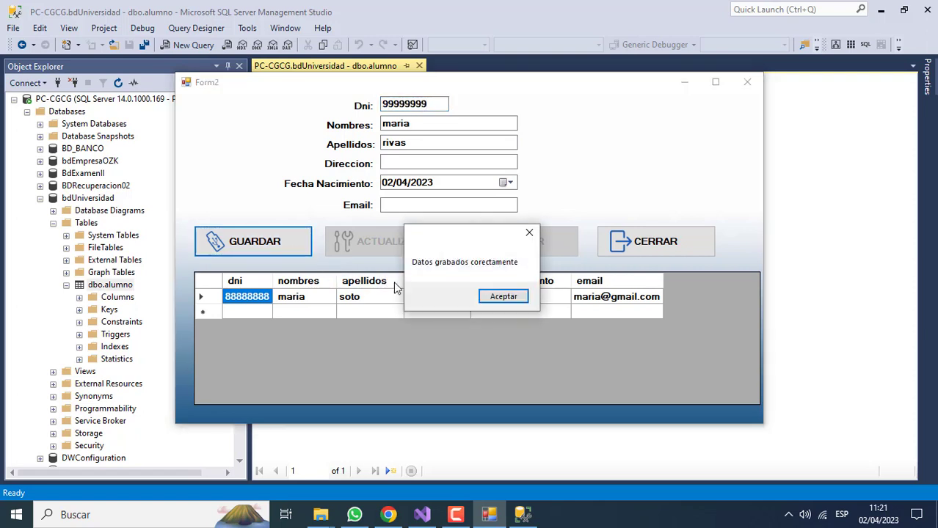
click(493, 300)
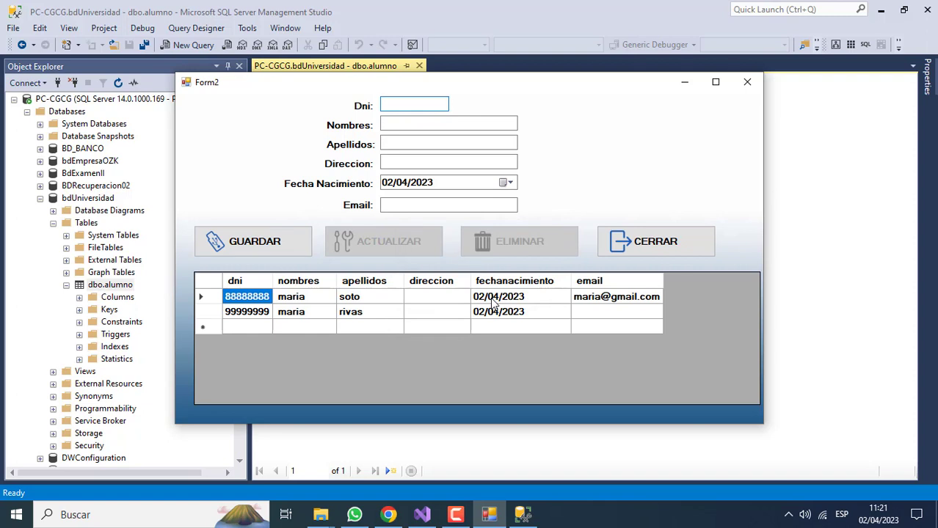
Save a new student with DNI 77777777, entering the first name and surname
text(77777777)
click(412, 125)
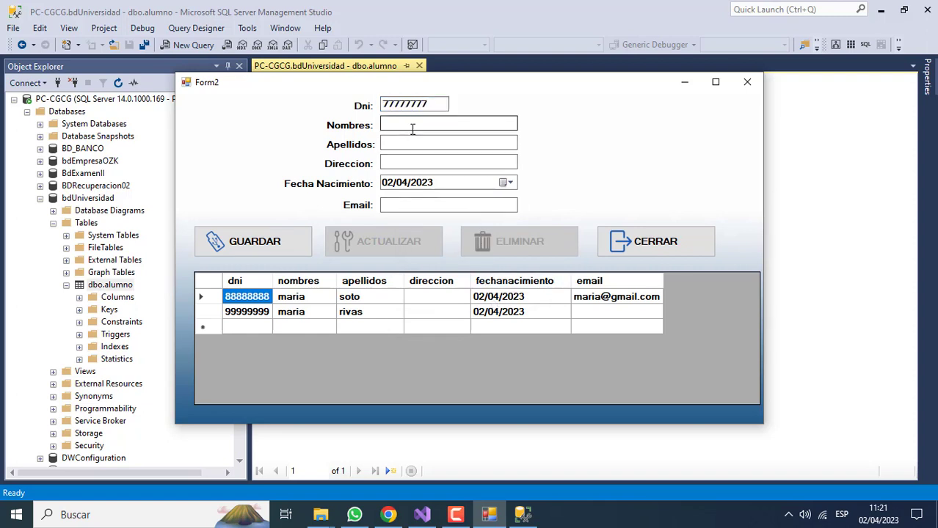
key(Tab)
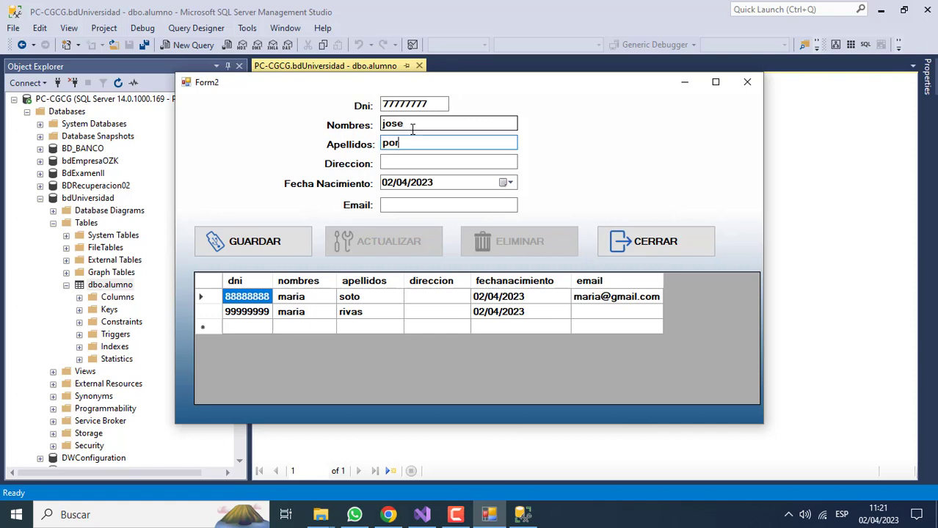
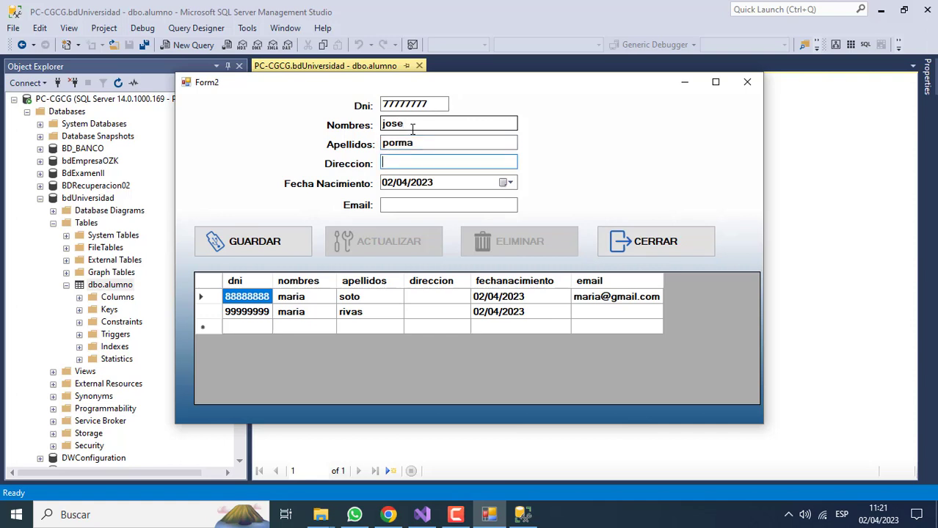
click(253, 243)
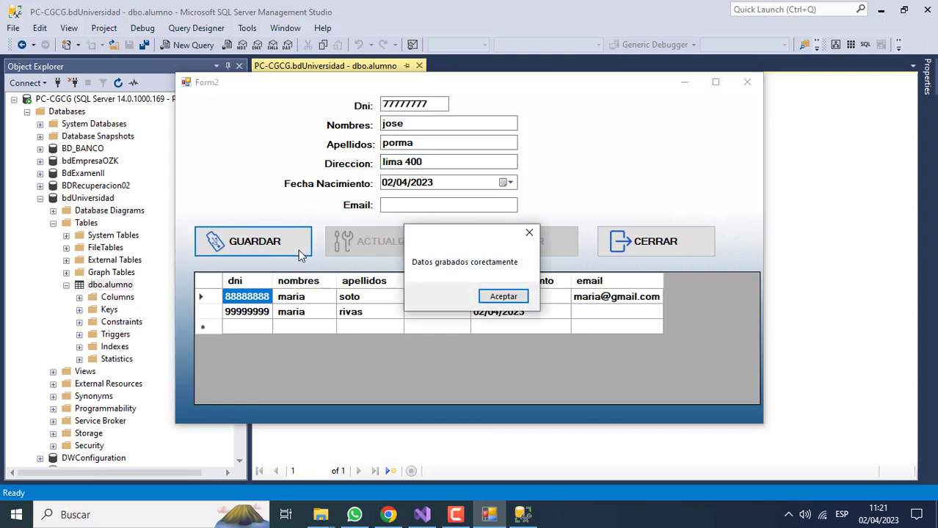
click(492, 299)
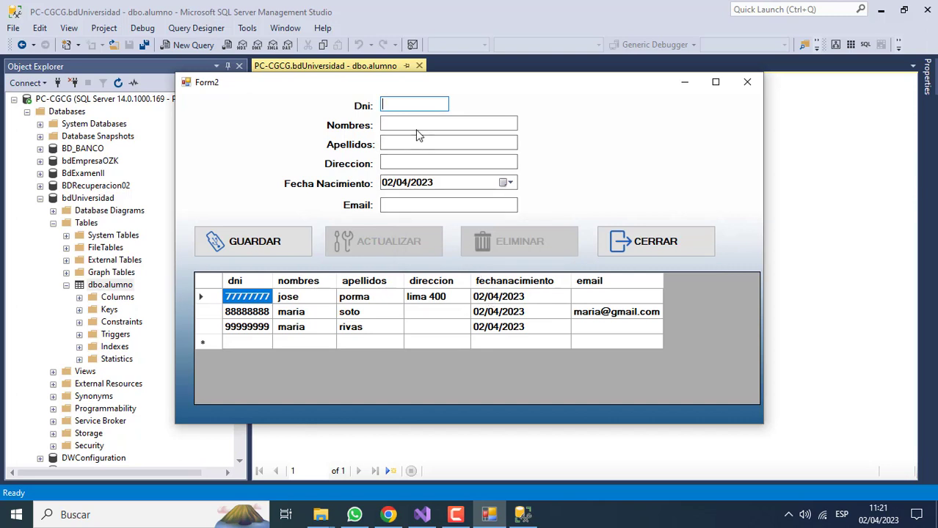
Save student 11111111 with first name, surname and a corrected e-mail address
text(11111111)
click(406, 120)
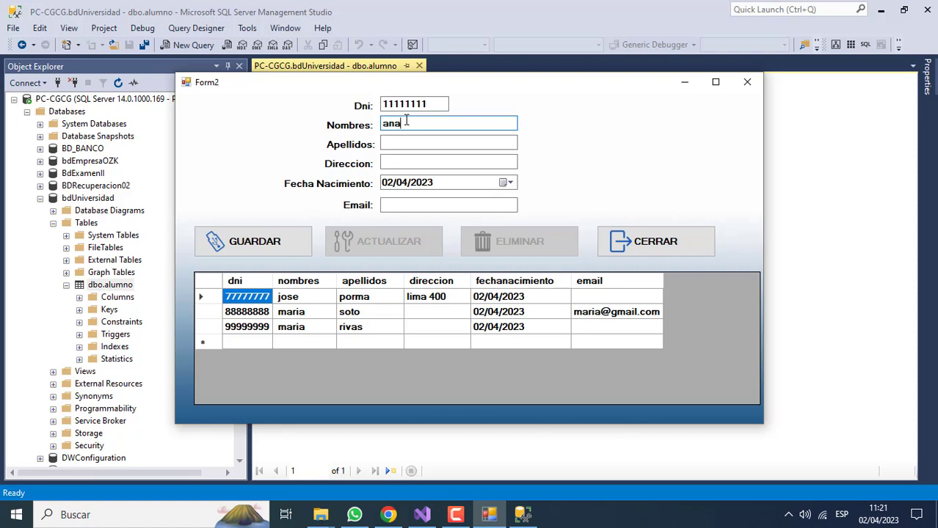
click(409, 141)
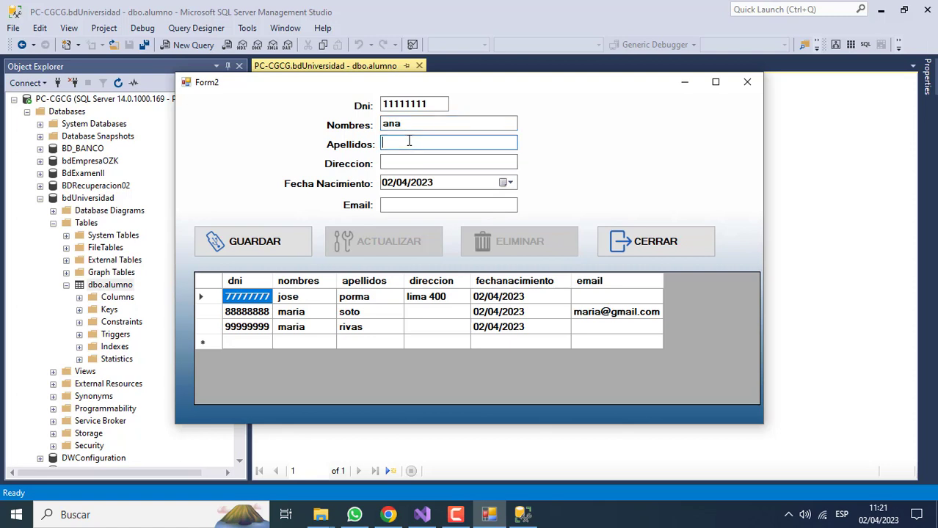
click(408, 203)
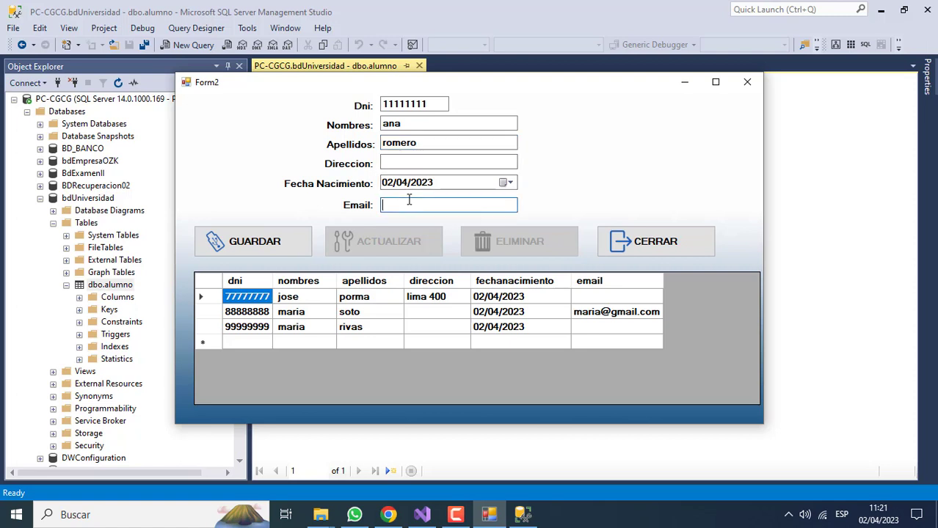
click(290, 248)
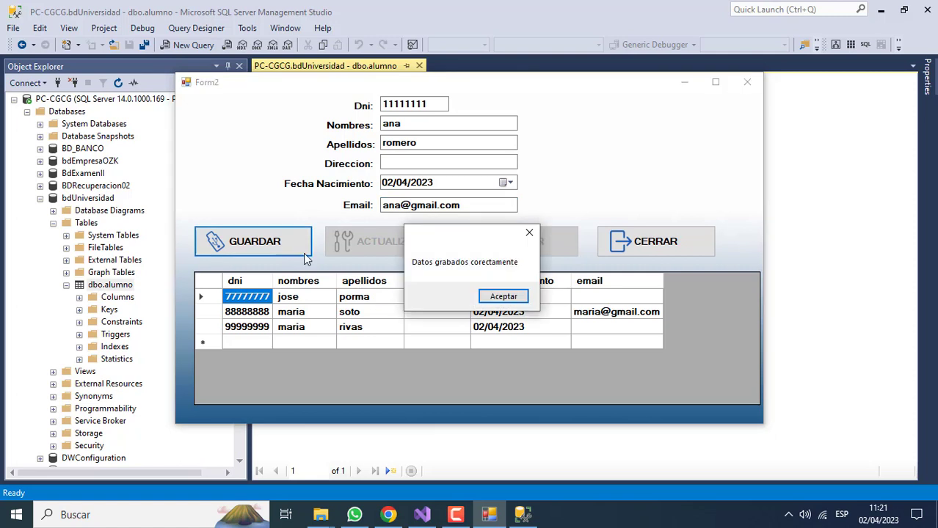
click(502, 297)
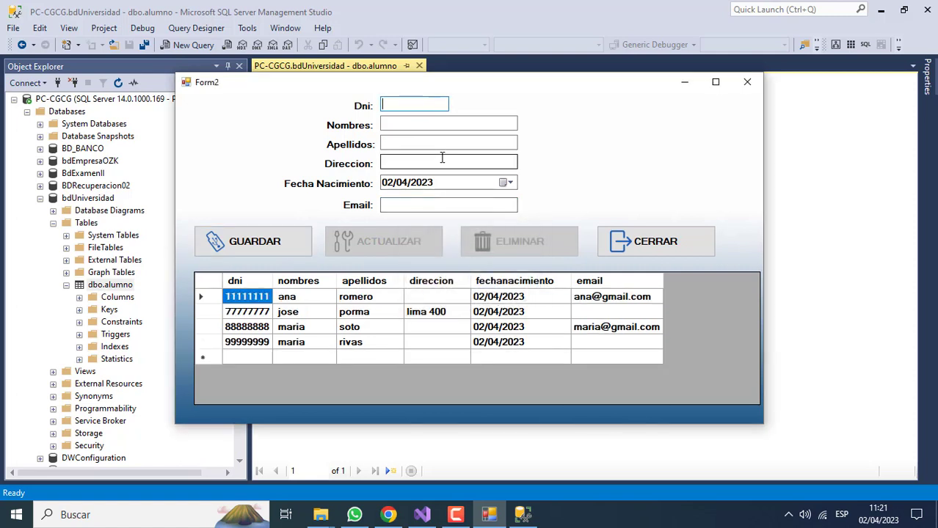
Save student 66666666 with first name, surname and a street address
text(66666666)
click(441, 126)
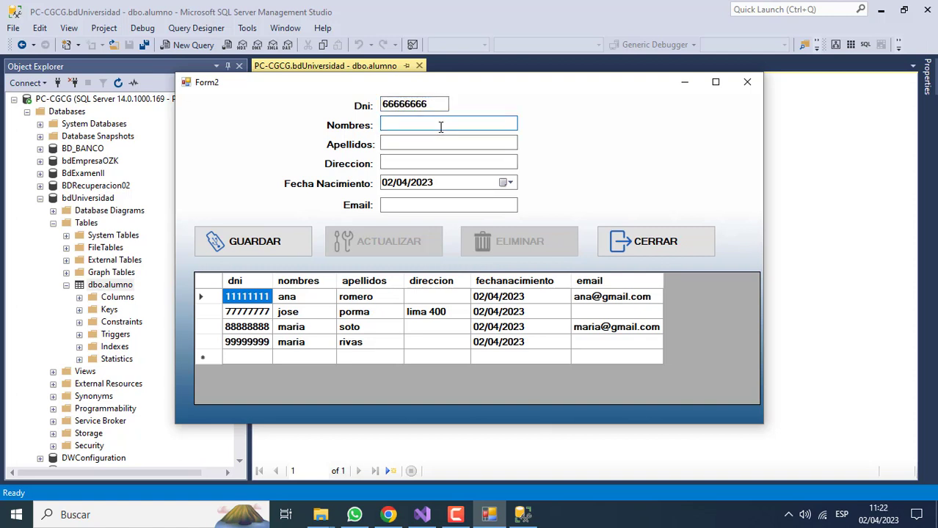
key(Tab)
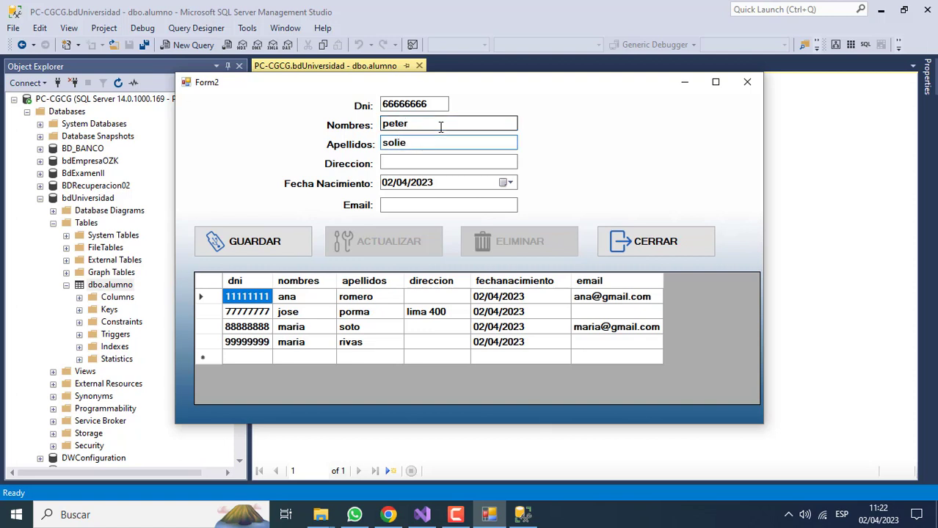
key(Tab)
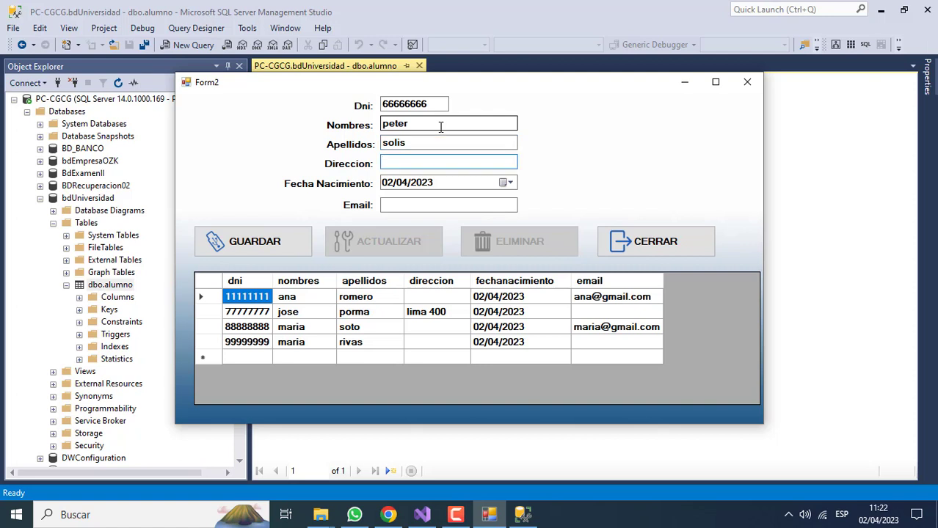
click(253, 242)
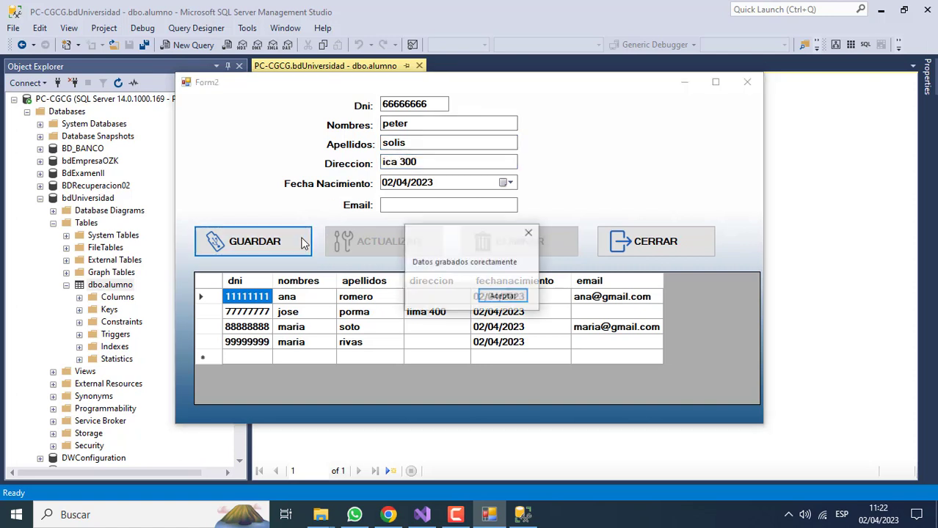
click(503, 298)
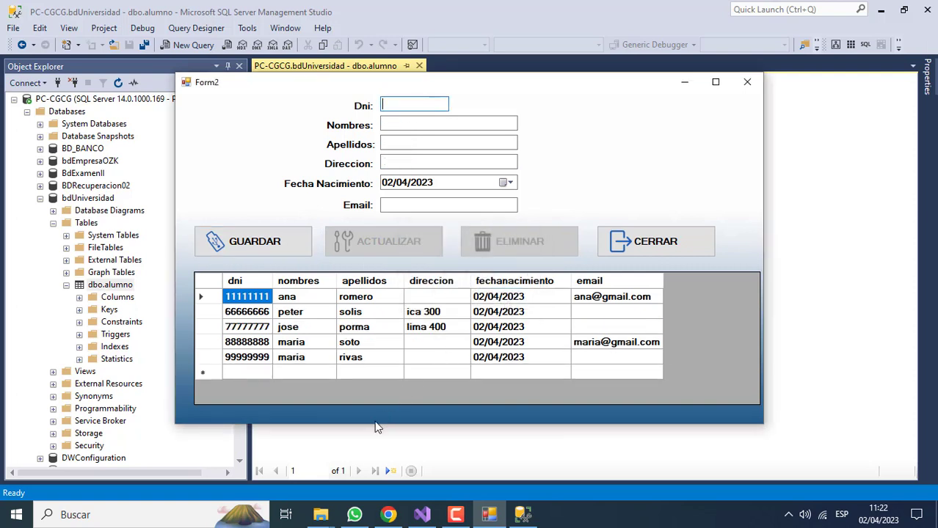
Re-execute the dbo.alumno query in SSMS to confirm five rows, then return to Form2
click(353, 439)
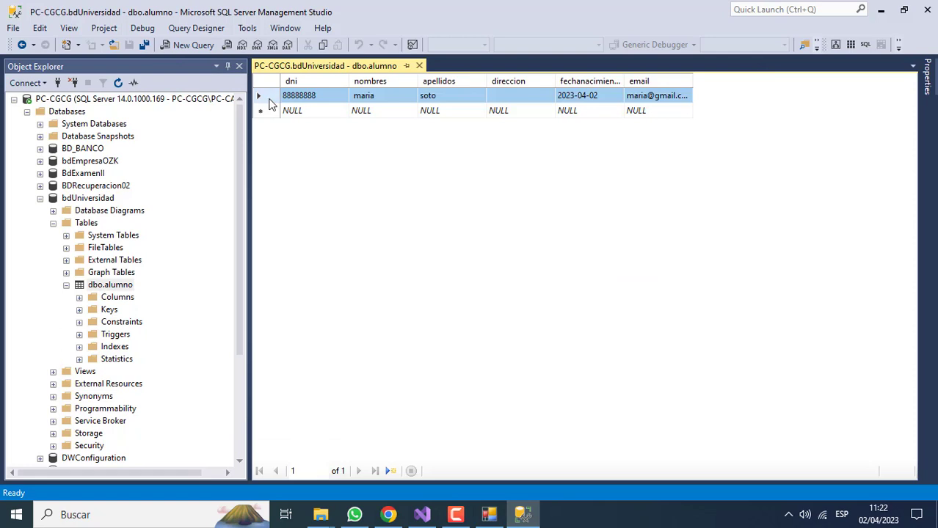
right_click(268, 101)
click(284, 110)
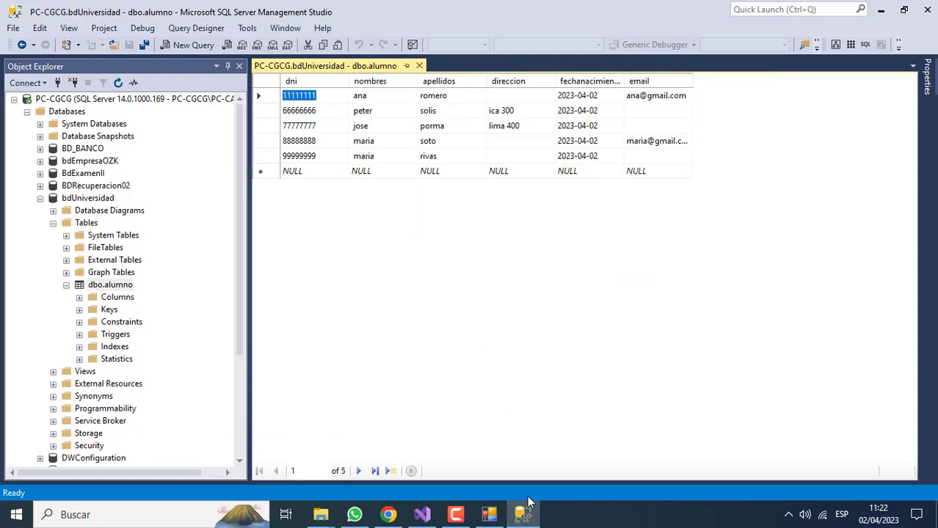
click(489, 514)
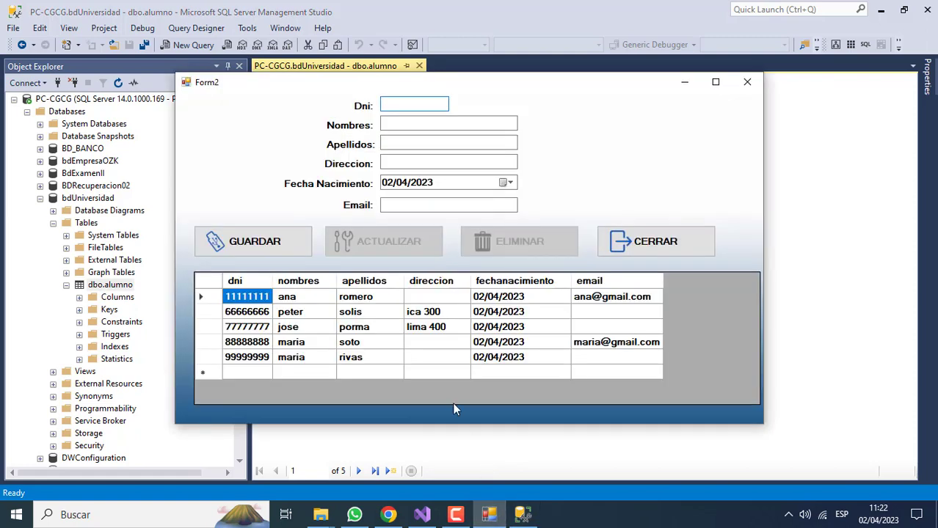
Update student 66666666 in the grid's second row with an e-mail address via ACTUALIZAR
click(290, 318)
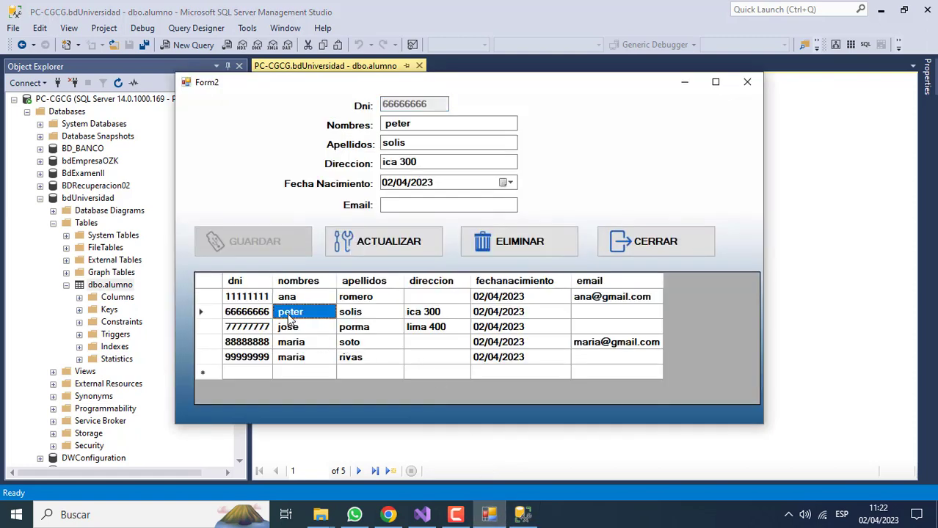
click(389, 206)
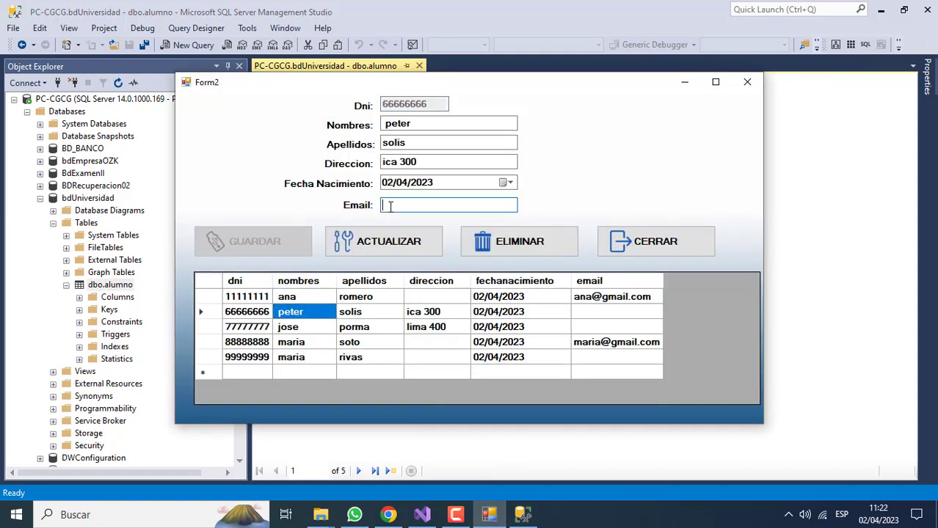
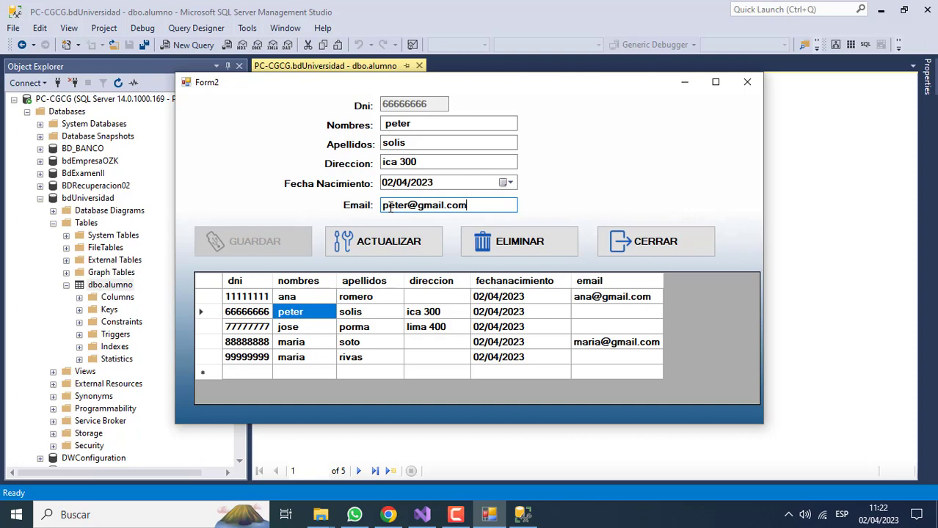
click(390, 242)
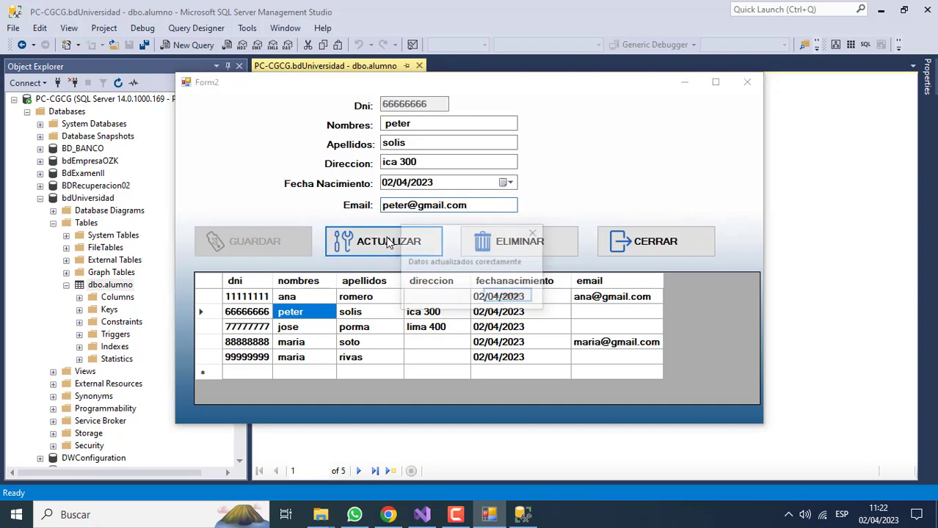
click(494, 297)
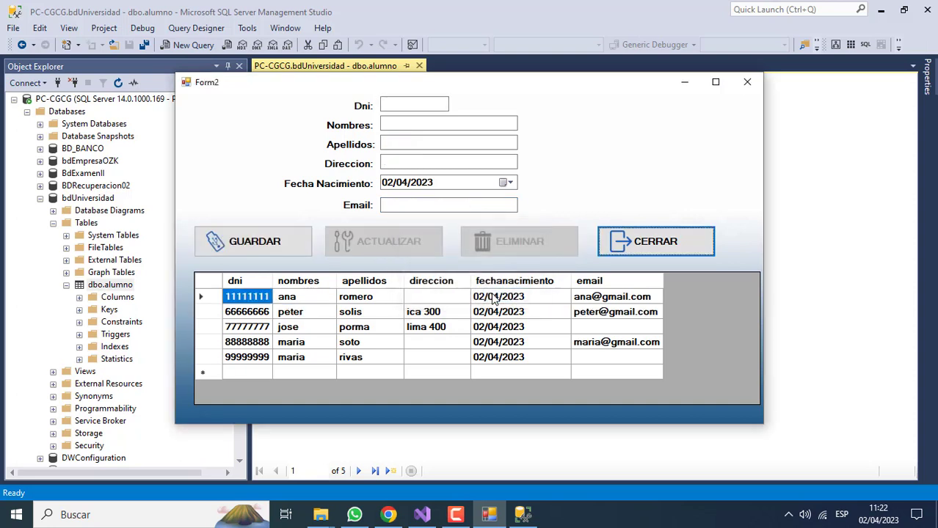
Update student 77777777 with an e-mail address and the first name entered twice
click(479, 331)
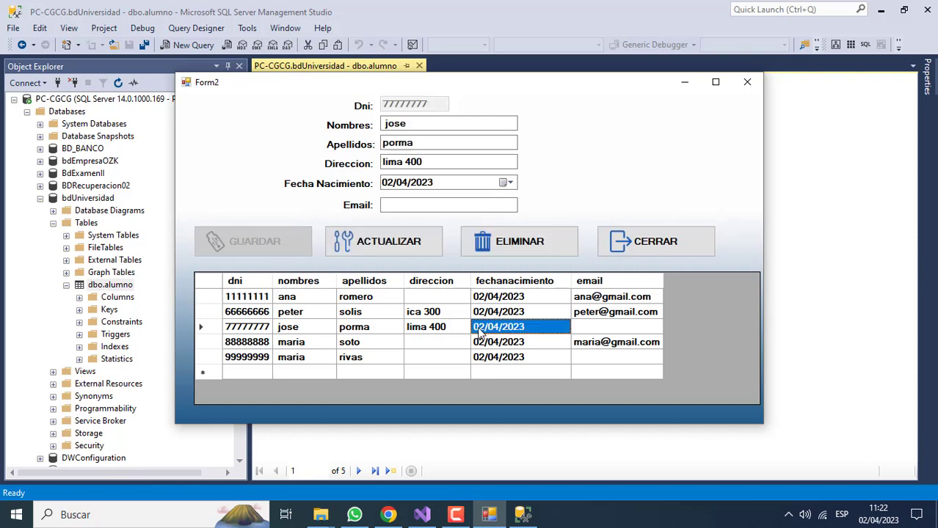
click(425, 208)
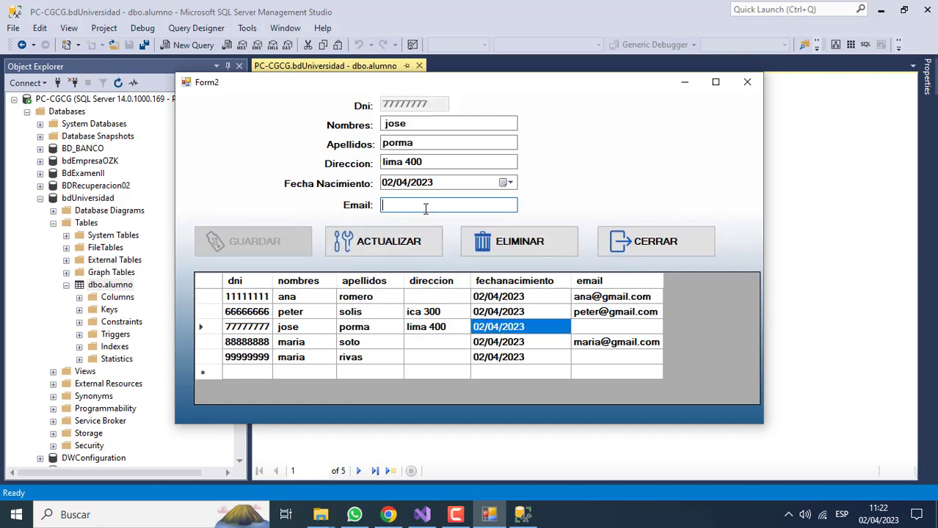
click(446, 123)
text(jose)
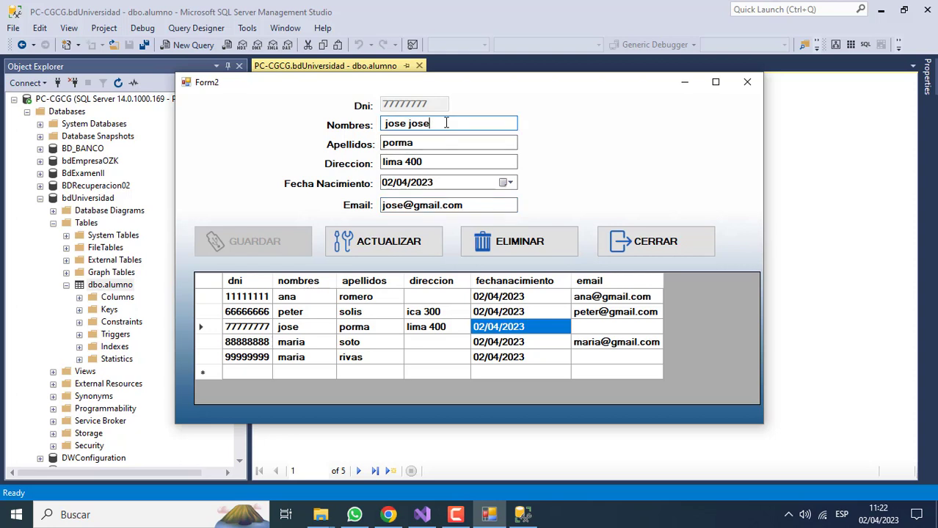
click(374, 245)
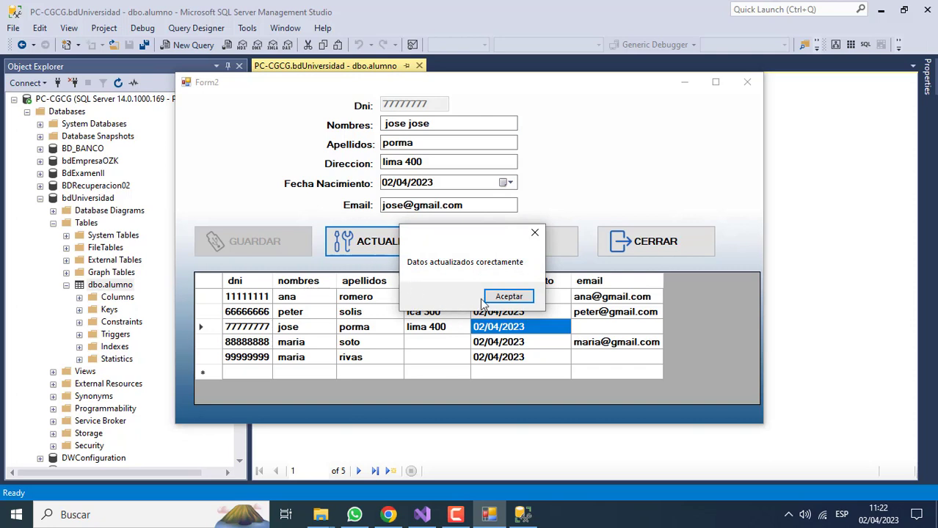
click(504, 298)
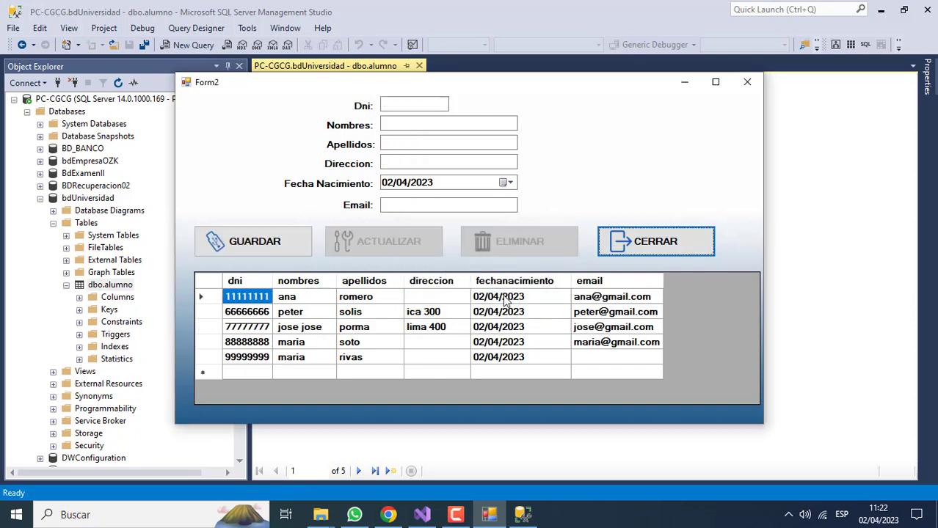
Update student 99999999 with an e-mail address and a street address
click(484, 358)
click(416, 205)
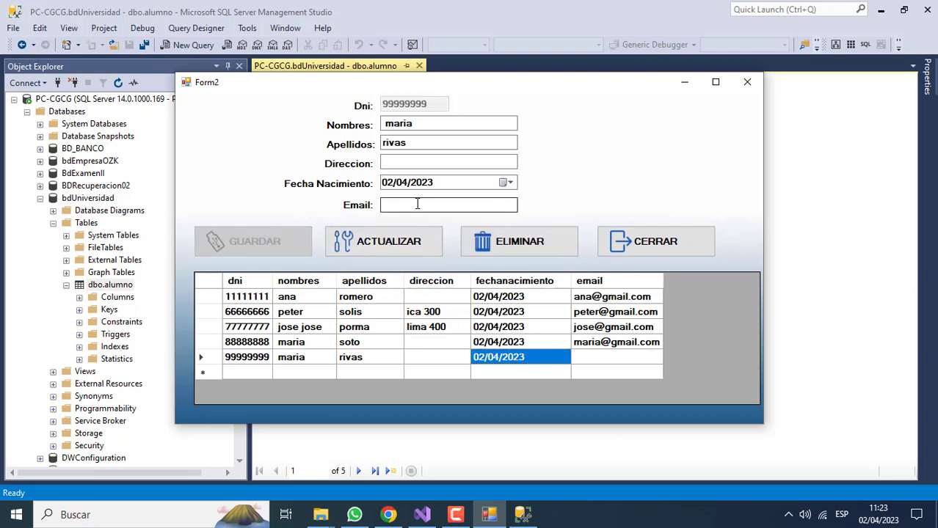
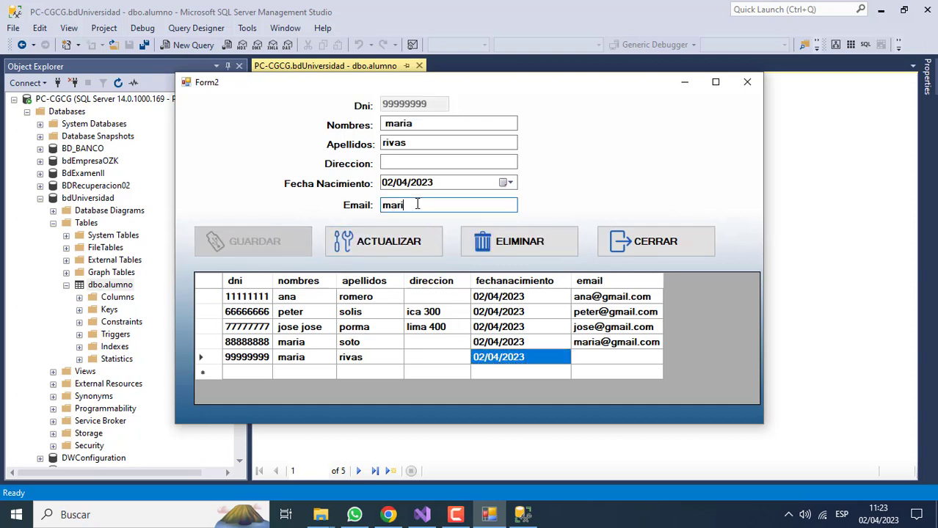
click(409, 162)
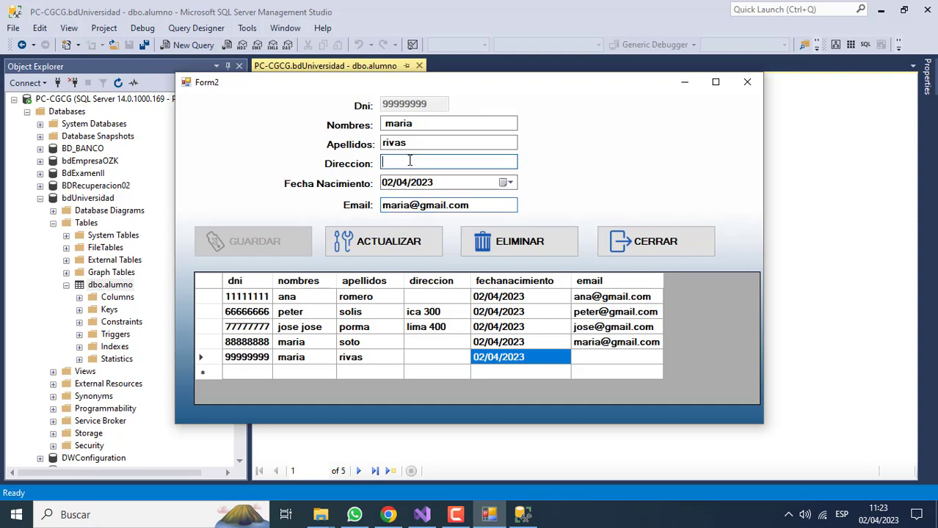
click(391, 248)
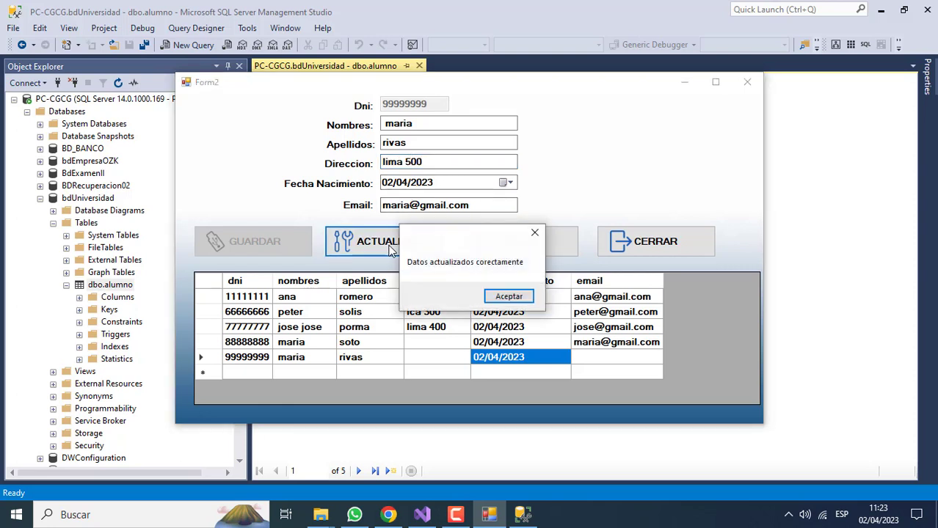
click(501, 301)
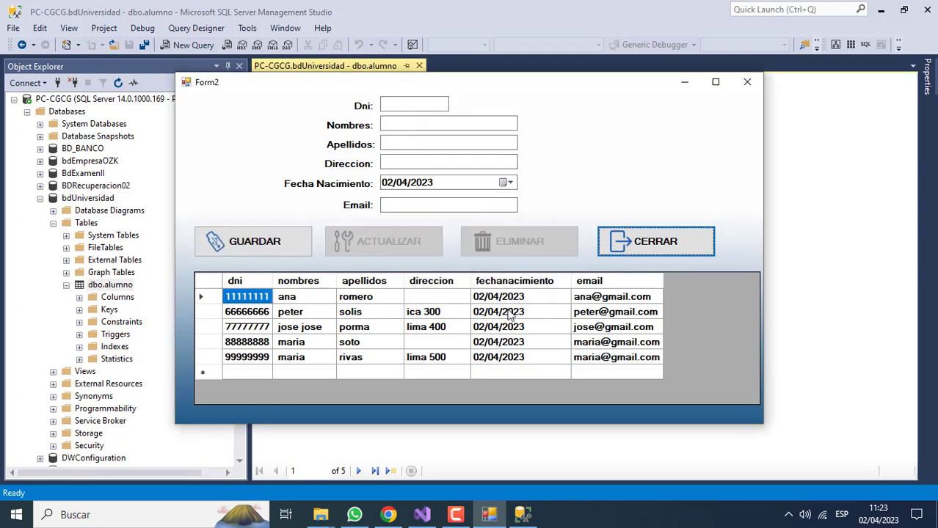
Re-execute the dbo.alumno query in SSMS to show the updated names, addresses and e-mails
click(489, 514)
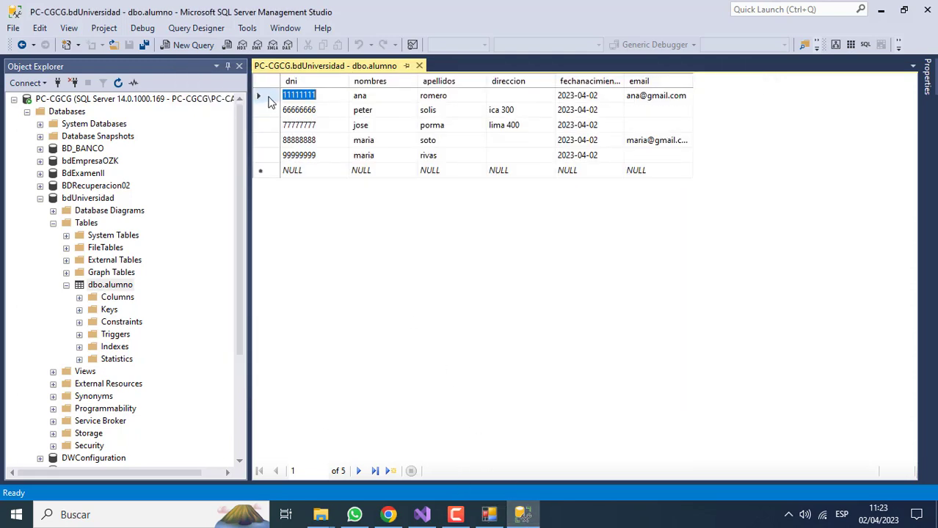
right_click(268, 102)
click(295, 109)
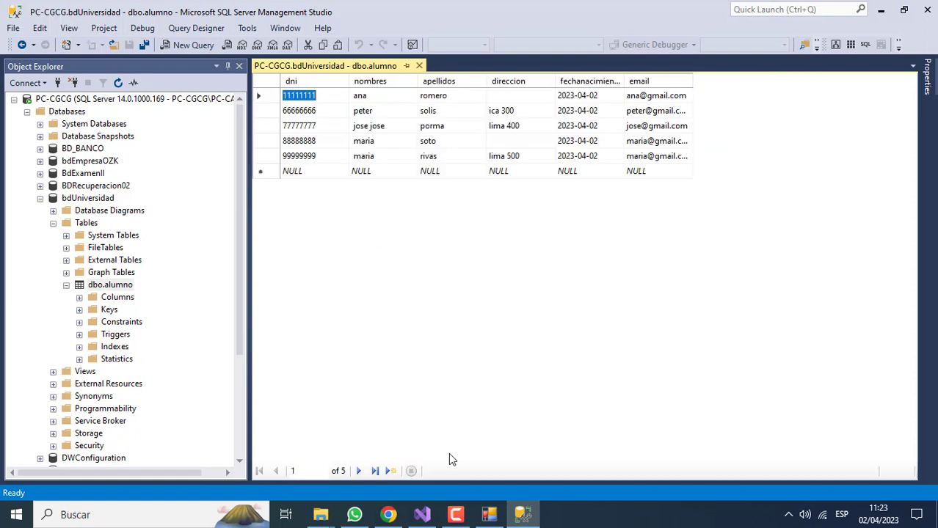
Delete students 99999999, 66666666 and 88888888 with ELIMINAR, confirming each with Sí
click(502, 518)
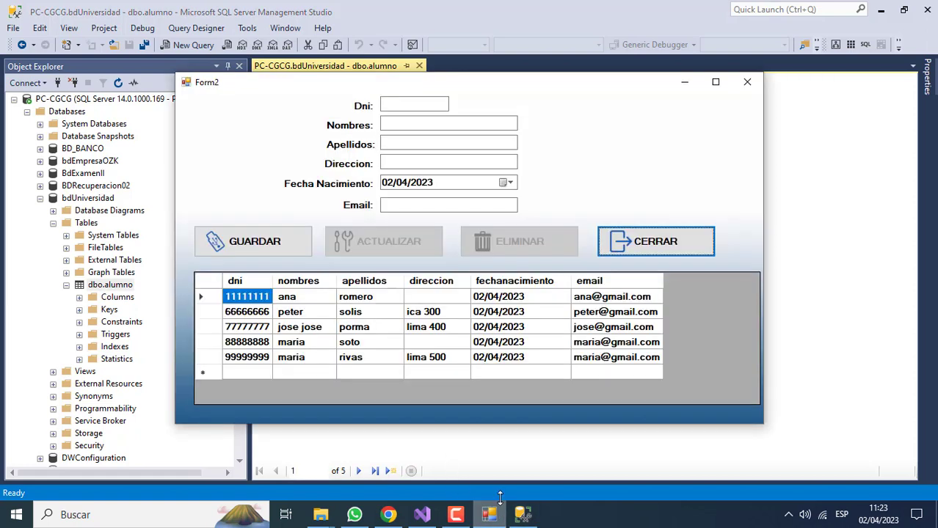
click(350, 356)
click(493, 250)
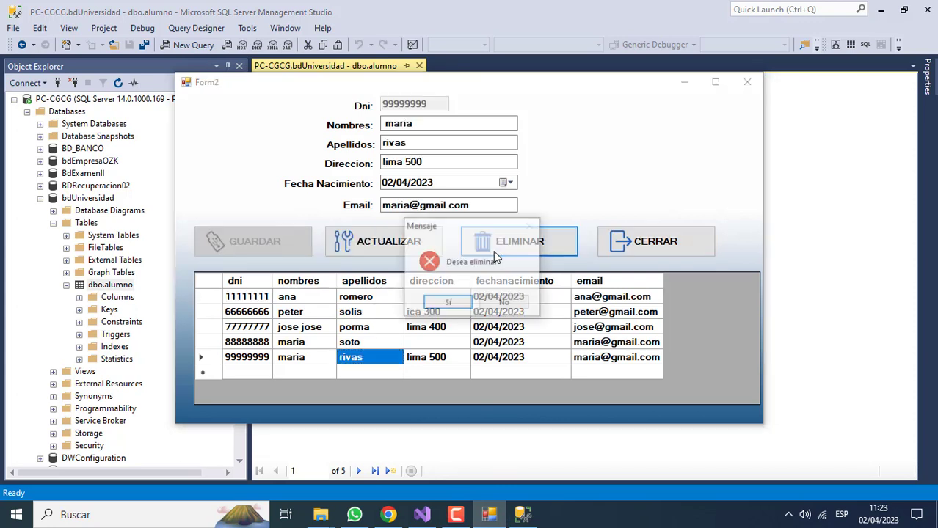
click(461, 307)
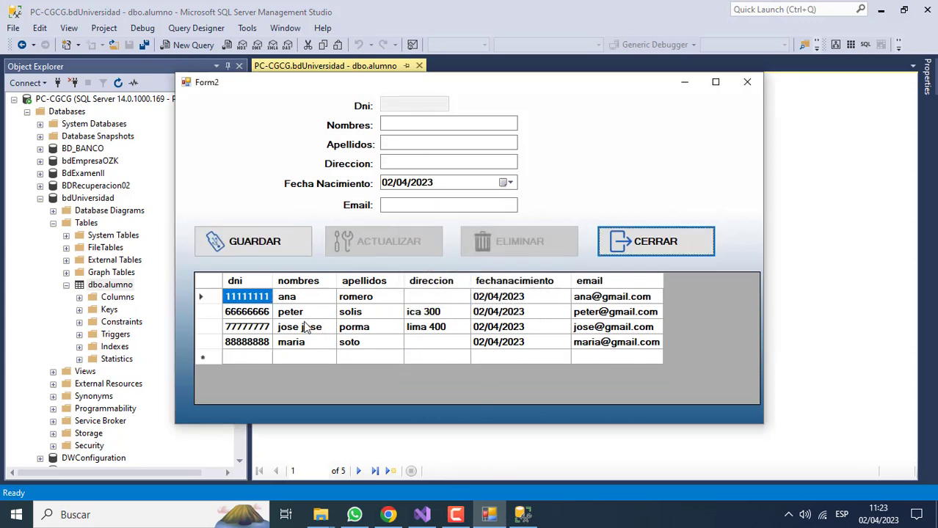
click(291, 312)
click(520, 244)
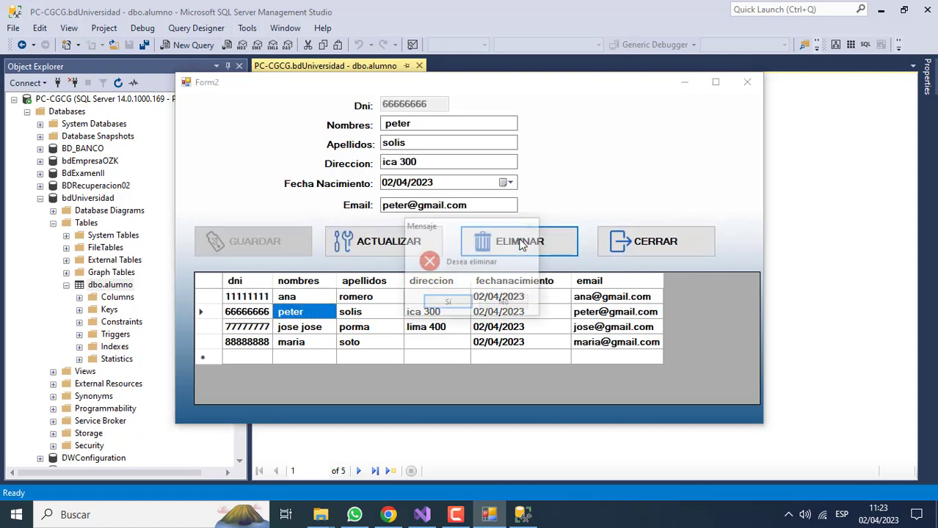
click(446, 302)
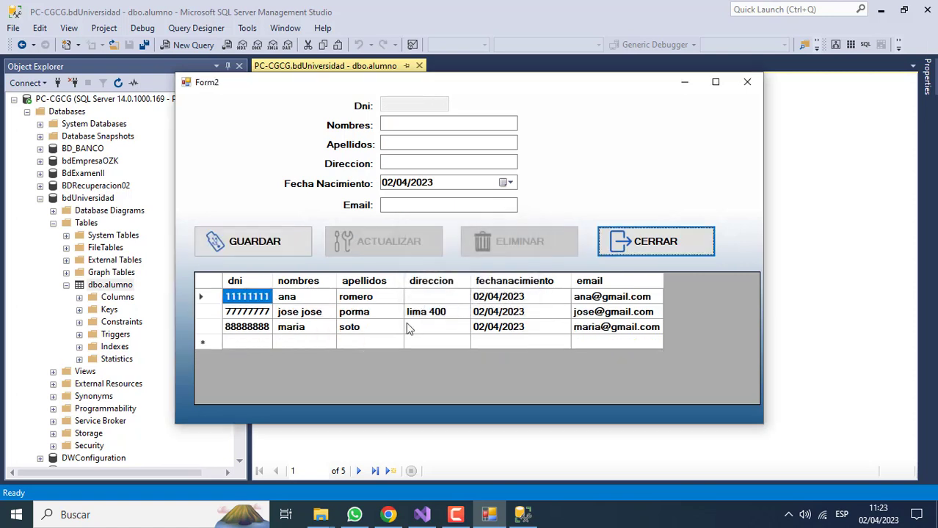
click(356, 332)
click(501, 243)
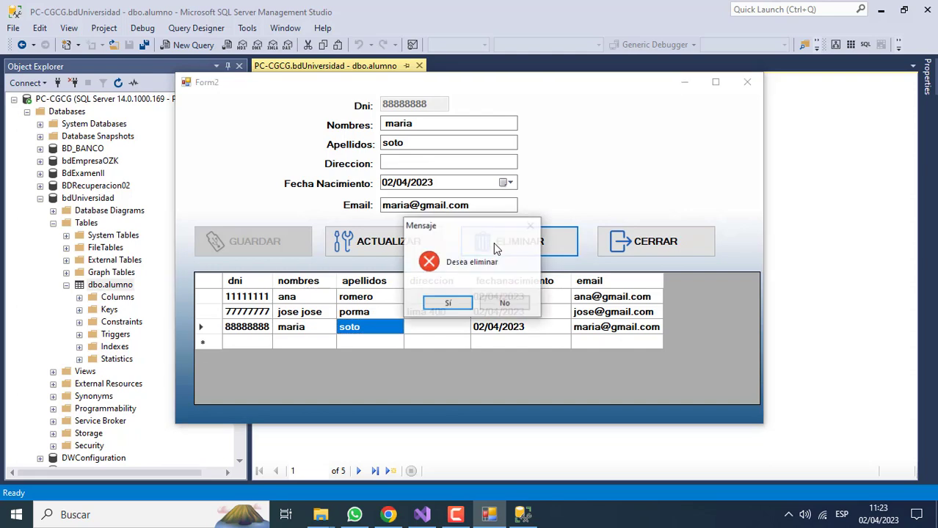
click(437, 297)
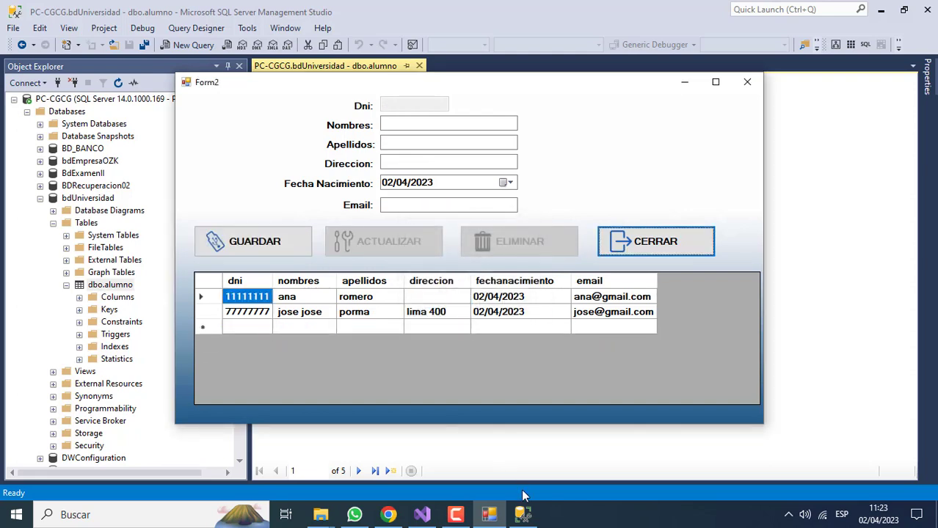
Re-execute the dbo.alumno query in SSMS to check that only two students remain, then return to Form2
mouse_move(523, 506)
click(461, 410)
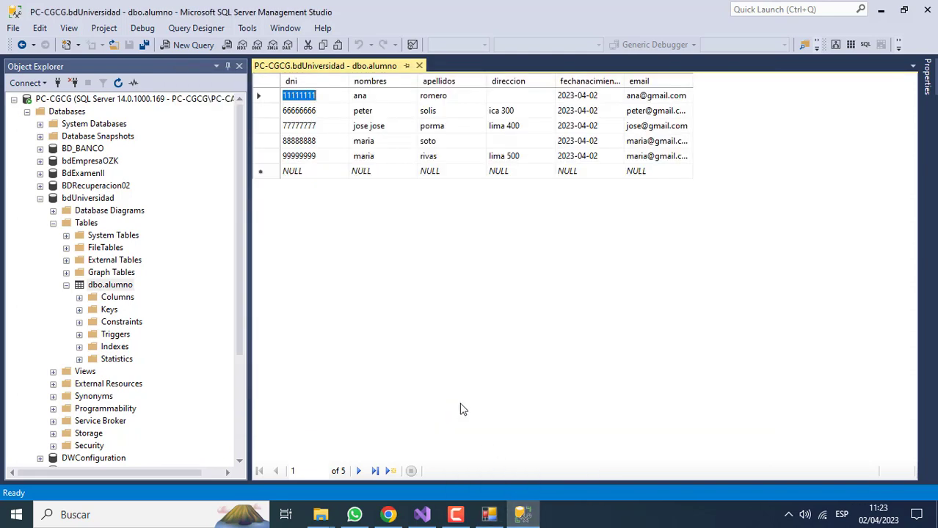
right_click(264, 94)
click(274, 105)
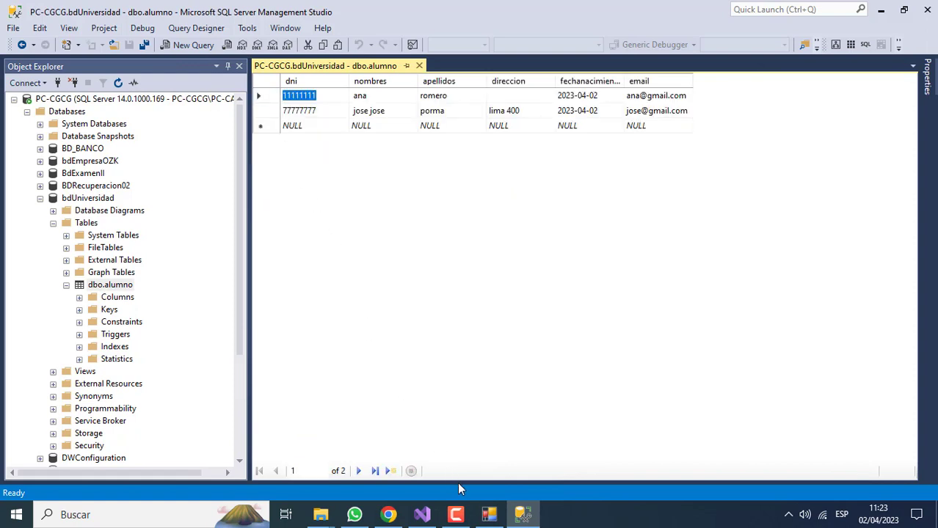
click(487, 514)
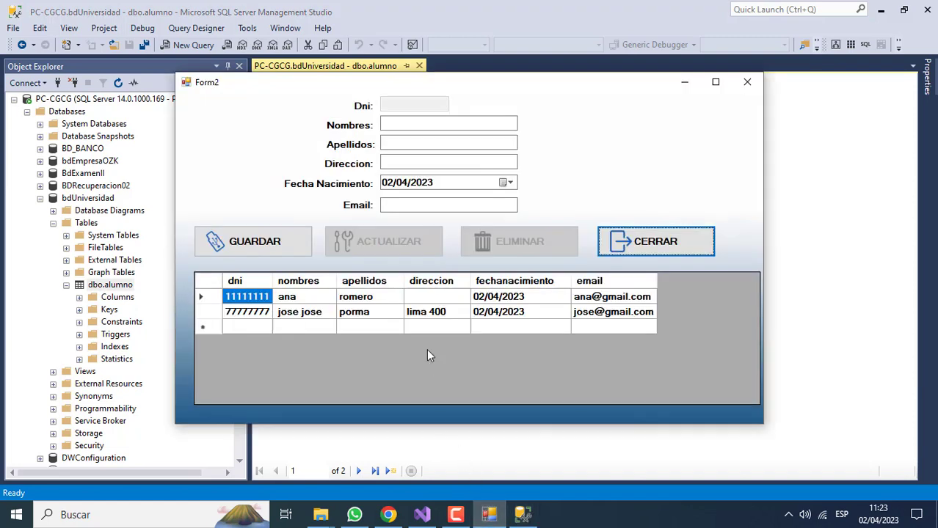
Re-save the remaining second student's record with ACTUALIZAR and acknowledge the confirmation
click(367, 312)
click(377, 250)
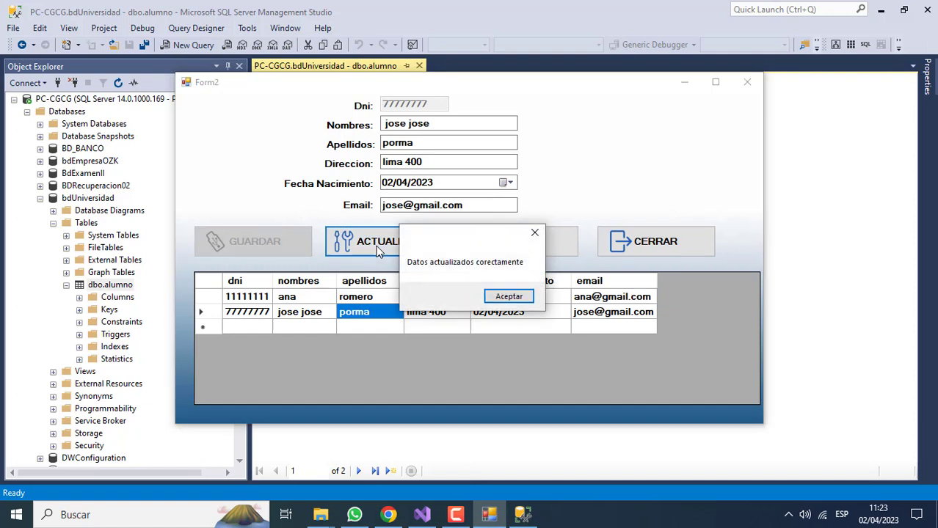
click(512, 304)
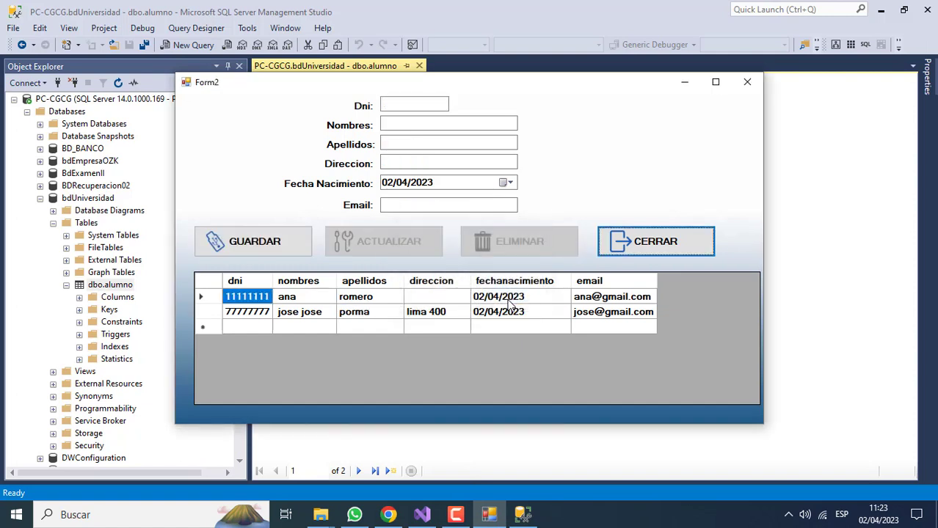
Enter a new student's Dni, first names and surname, and save it with GUARDAR
click(397, 107)
text(88888888)
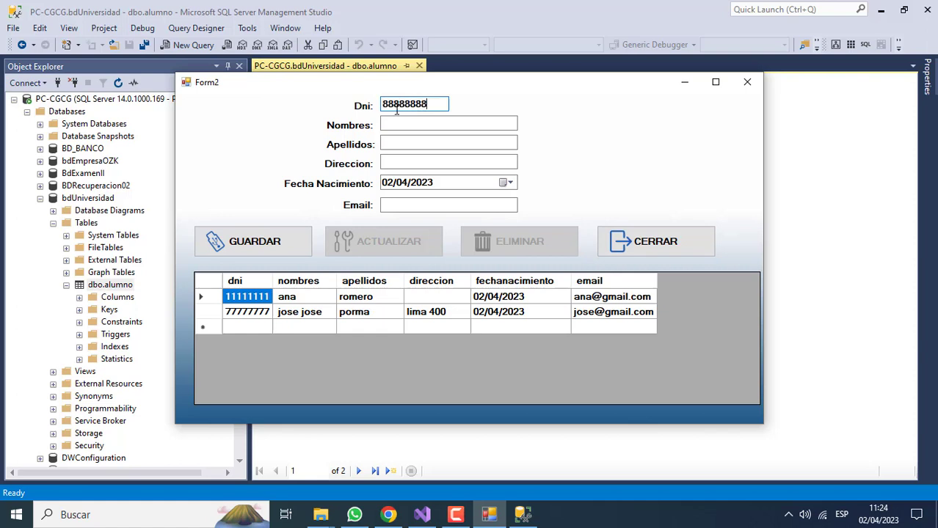
click(397, 121)
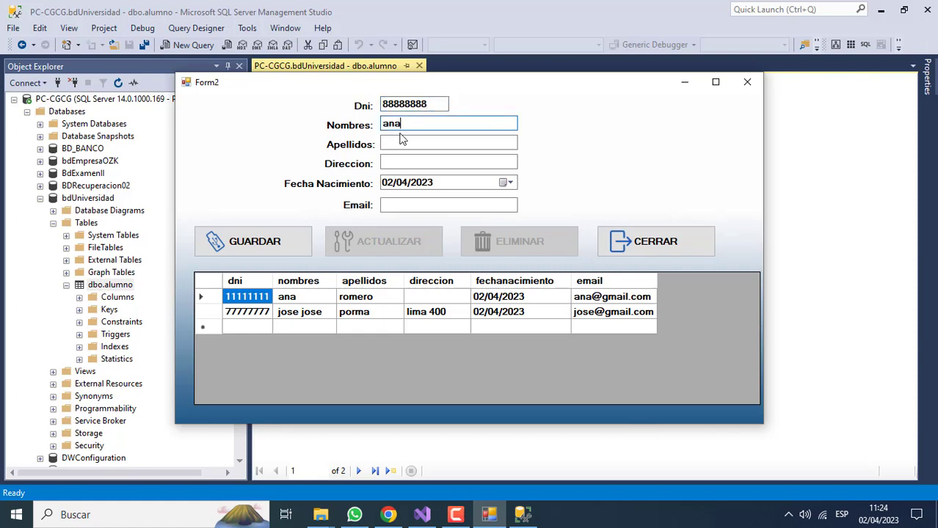
click(399, 141)
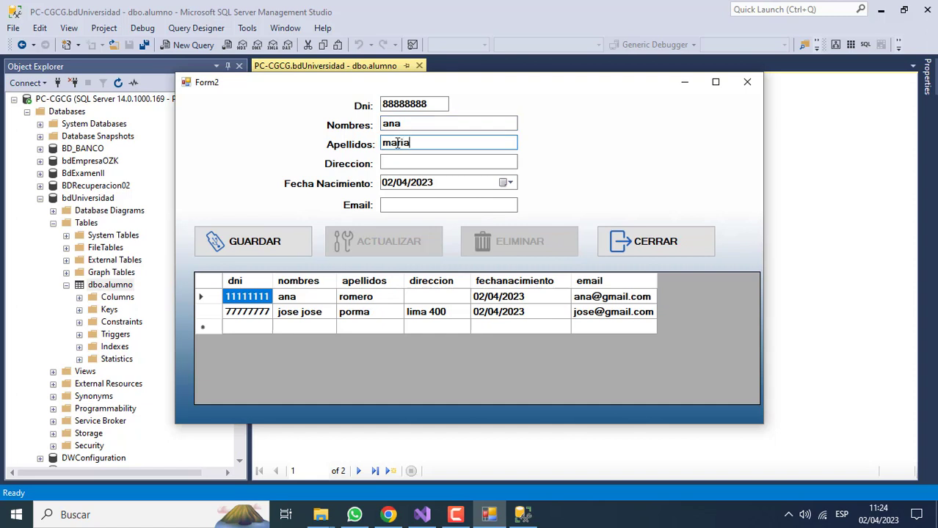
click(299, 245)
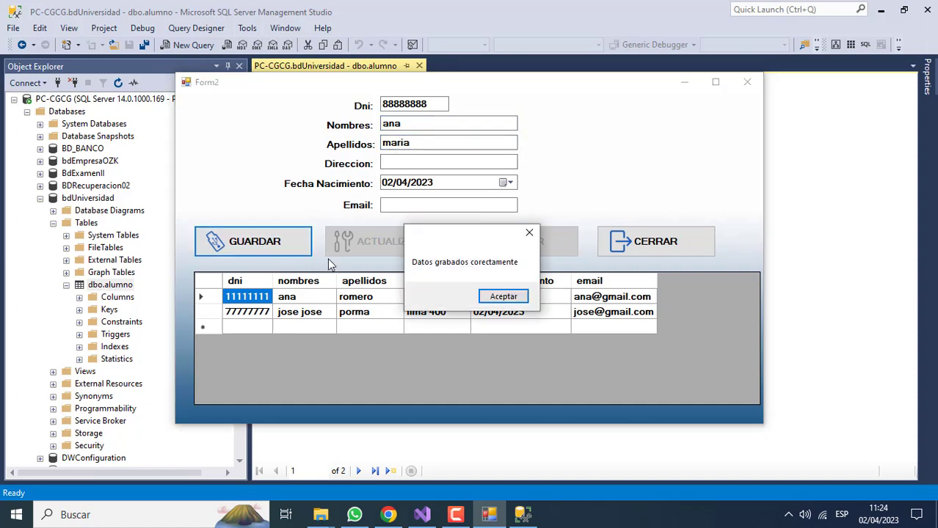
click(493, 295)
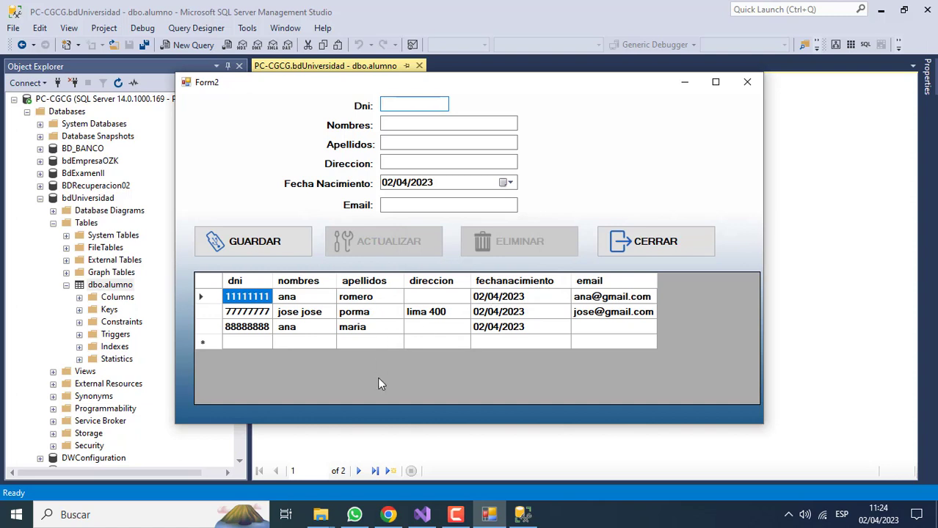
Re-execute the dbo.alumno query in SSMS to confirm the new third student row, then return to Form2
click(522, 514)
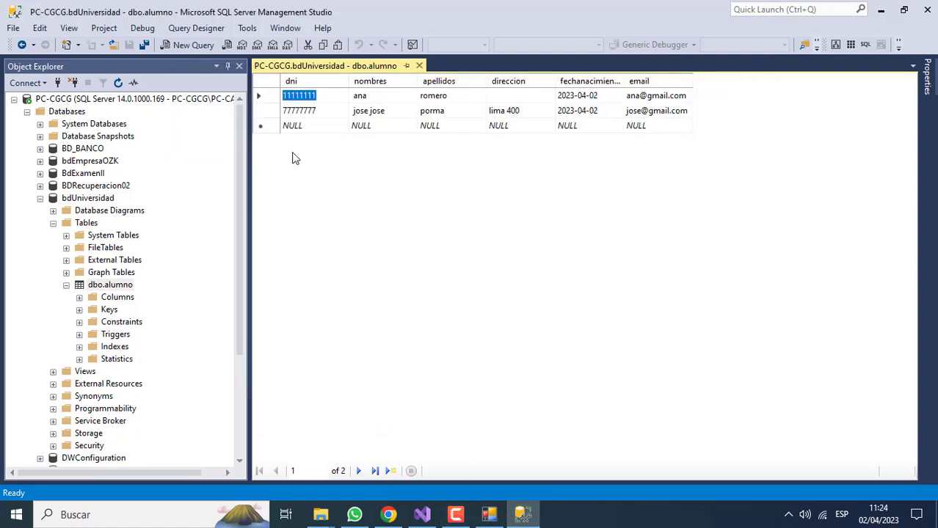
right_click(270, 97)
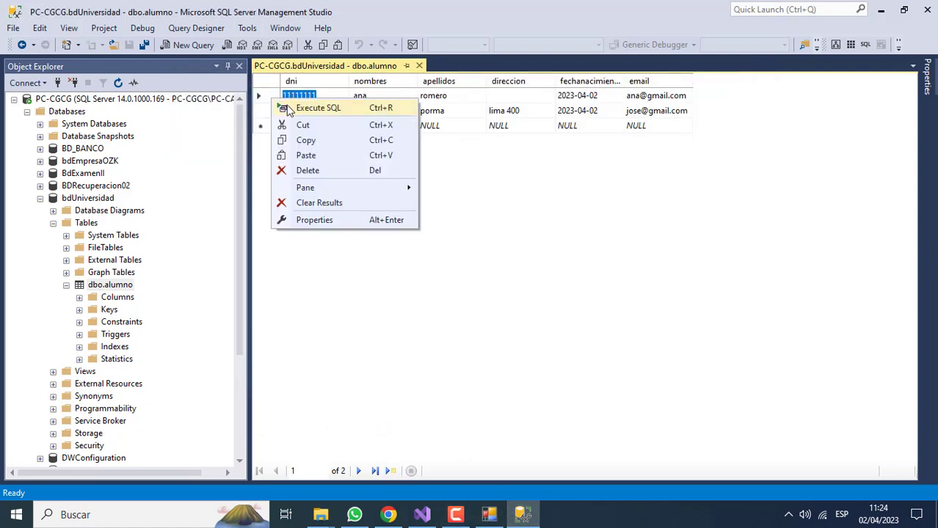
click(294, 110)
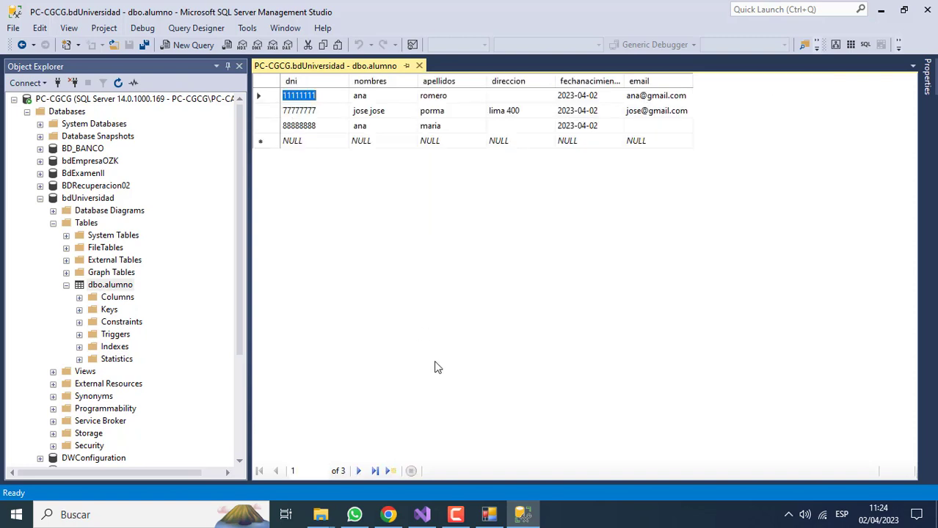
click(489, 514)
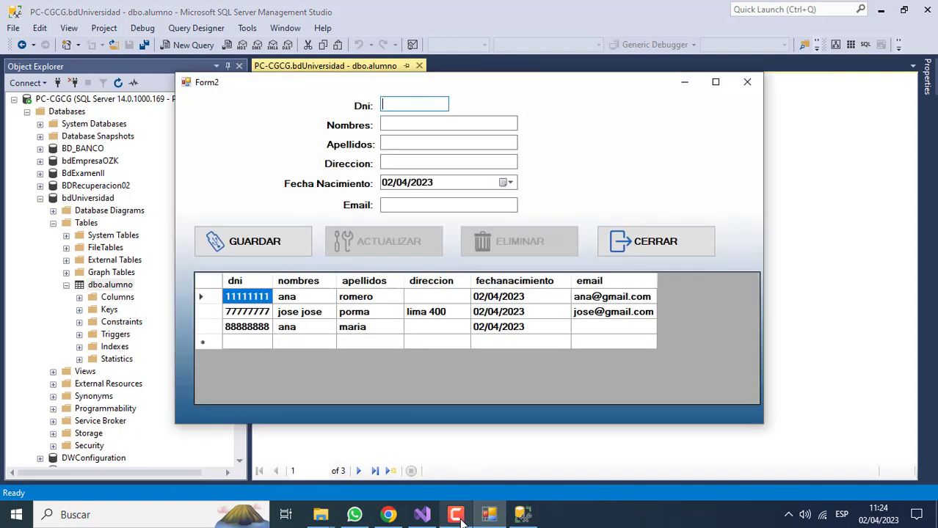